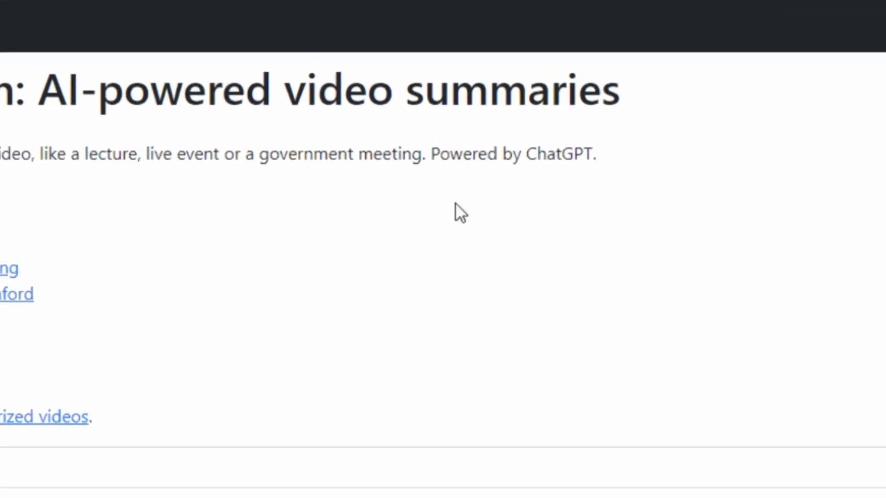
# Submit the Stability AI Emad Mostaque video's URL to summarize.tech for summarizing
pyautogui.doubleClick(603, 169)
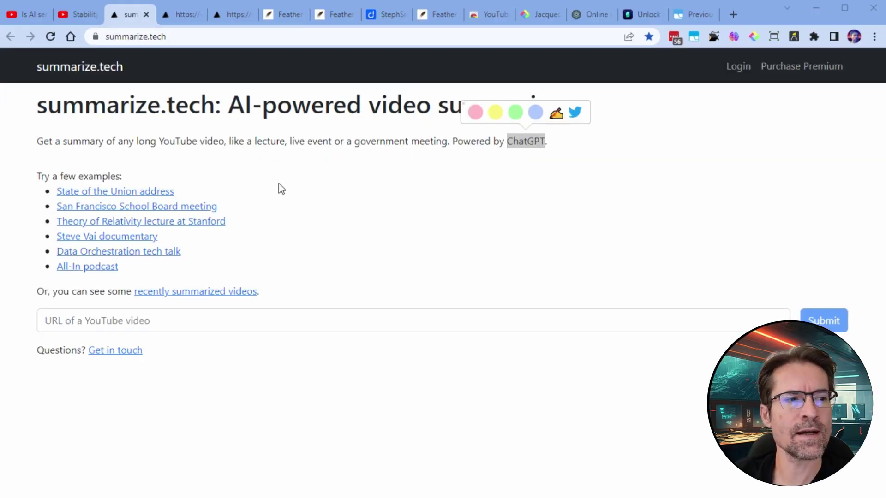
pyautogui.click(270, 148)
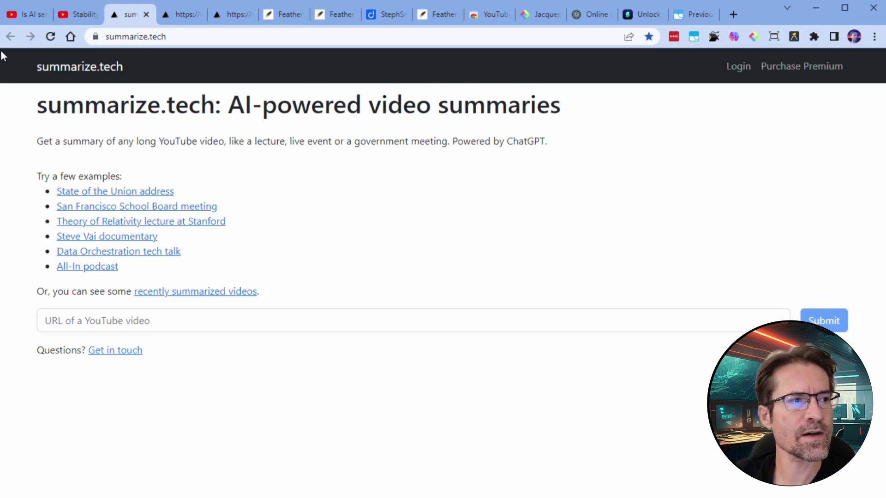
pyautogui.click(64, 15)
pyautogui.click(293, 37)
pyautogui.hotkey('ctrl', 'c')
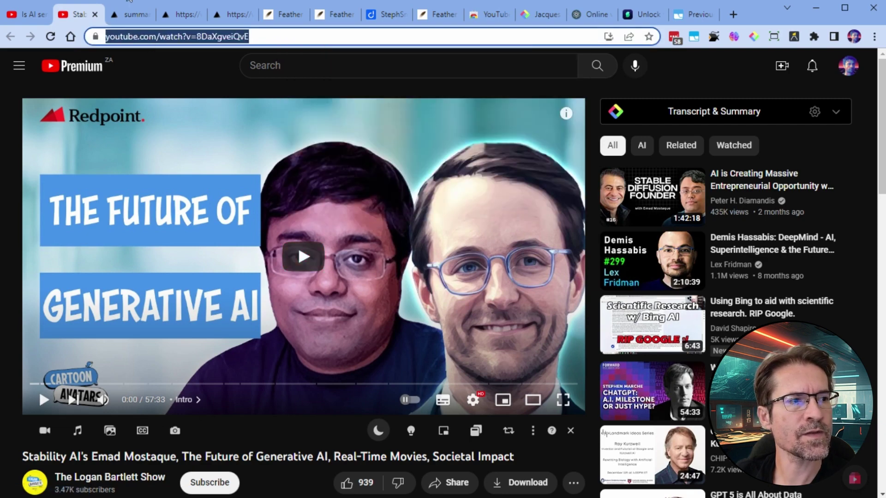
pyautogui.click(134, 15)
pyautogui.click(214, 321)
pyautogui.hotkey('ctrl', 'v')
pyautogui.press('Return')
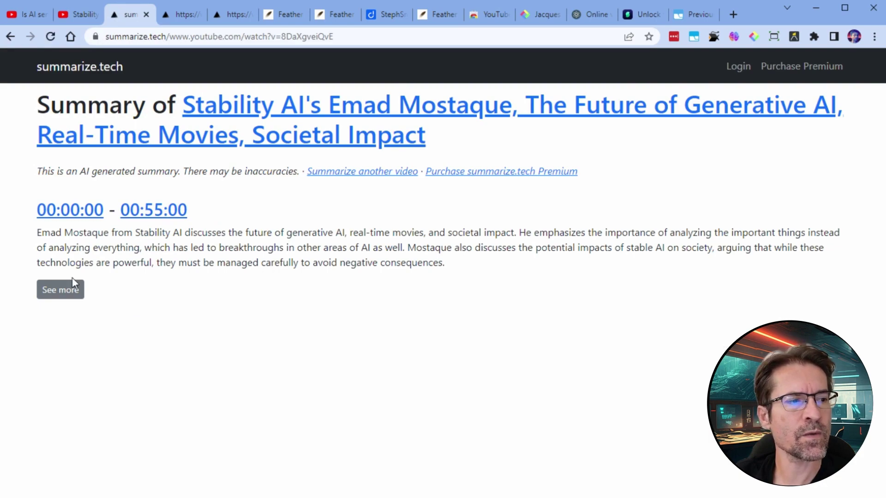
# Expand the five-minute chapter summaries and check the 00:20:00 chapter link on YouTube
pyautogui.moveTo(111, 233); pyautogui.dragTo(254, 256)
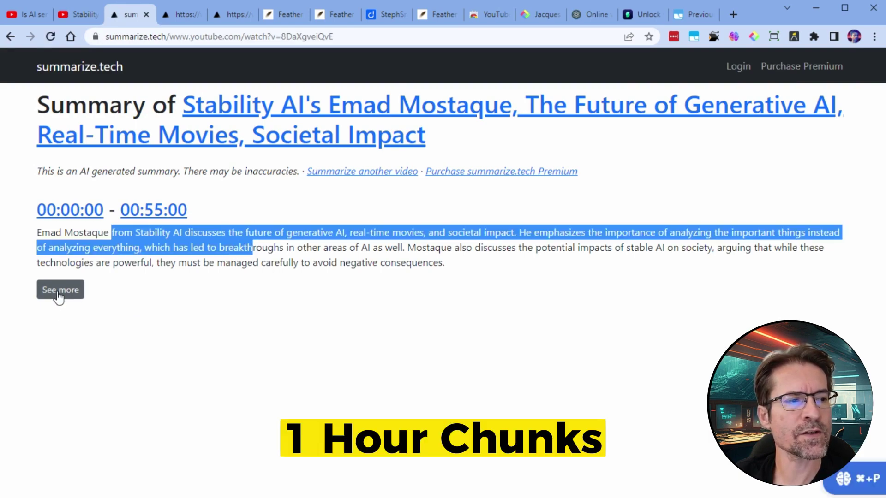
pyautogui.click(61, 290)
pyautogui.scroll(-4, 329, 186)
pyautogui.moveTo(212, 123)
pyautogui.mouseDown()
pyautogui.moveTo(520, 135)
pyautogui.moveTo(530, 151)
pyautogui.moveTo(367, 121)
pyautogui.moveTo(119, 134)
pyautogui.moveTo(99, 120)
pyautogui.mouseUp()
pyautogui.click(551, 137)
pyautogui.click(314, 157)
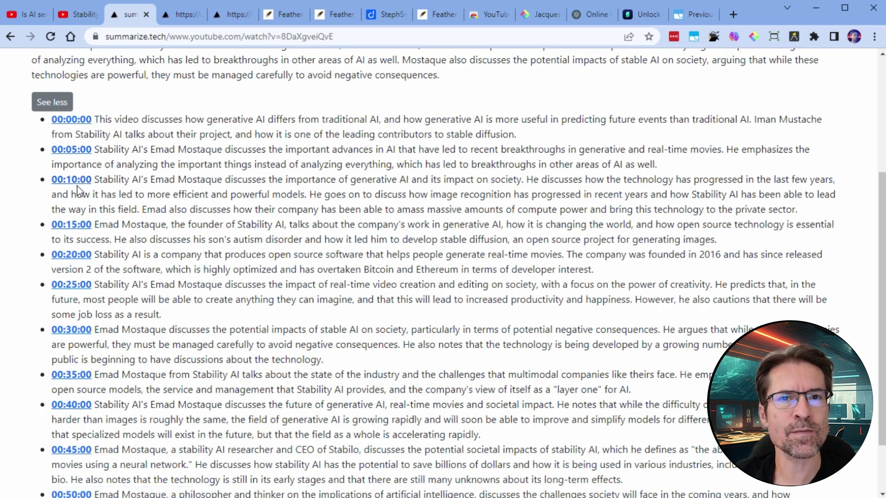
pyautogui.scroll(-1, 290, 318)
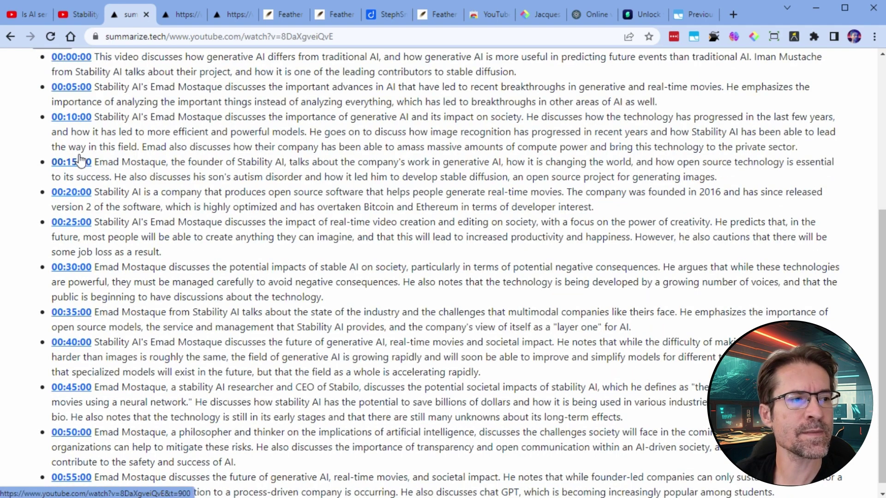
pyautogui.click(77, 193)
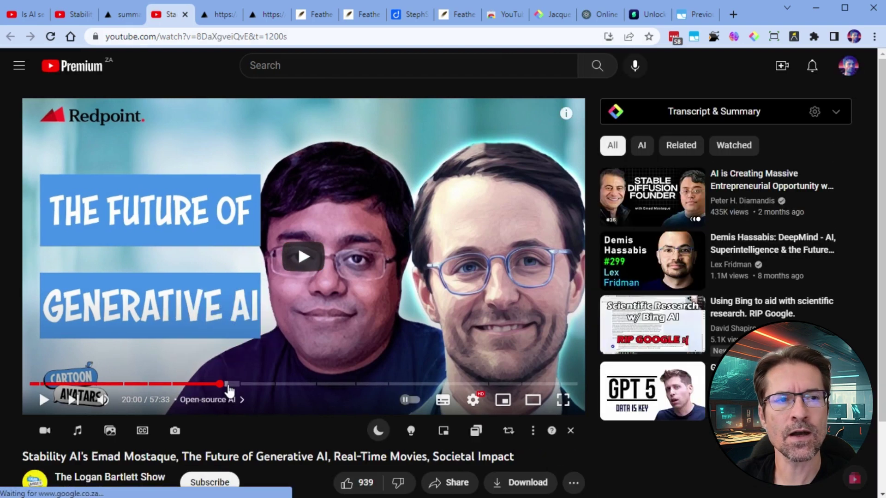
pyautogui.click(186, 14)
pyautogui.scroll(5, 245, 187)
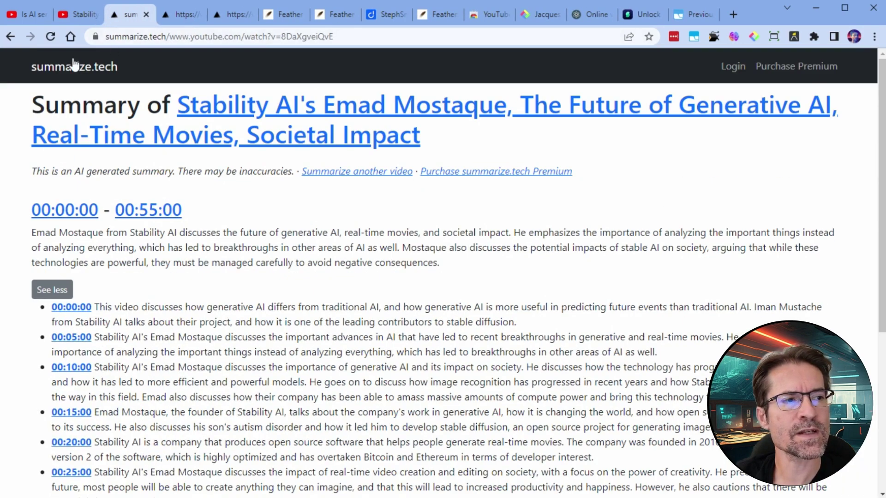
# Go from the summarize.tech home page and recently summarized videos to the Premium page
pyautogui.click(73, 67)
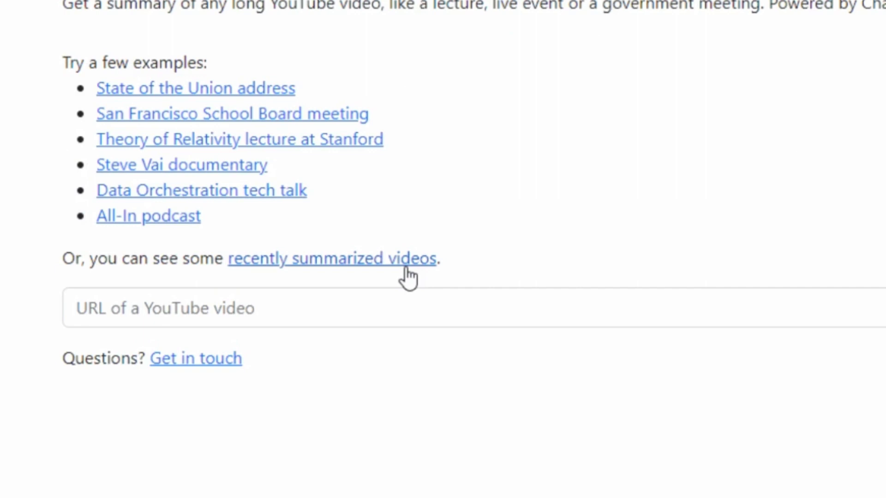
pyautogui.click(408, 277)
pyautogui.click(803, 67)
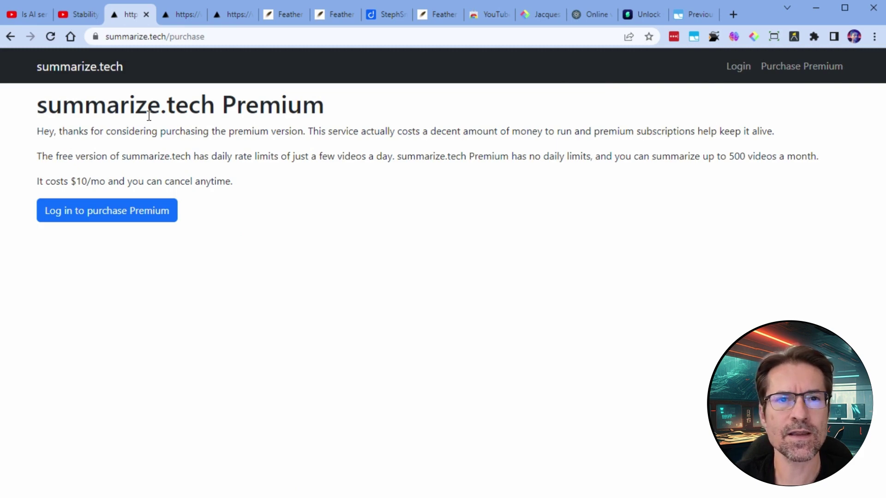
# Highlight the Premium terms: no daily limits, 500 videos a month, $10/mo
pyautogui.moveTo(397, 156); pyautogui.dragTo(306, 174)
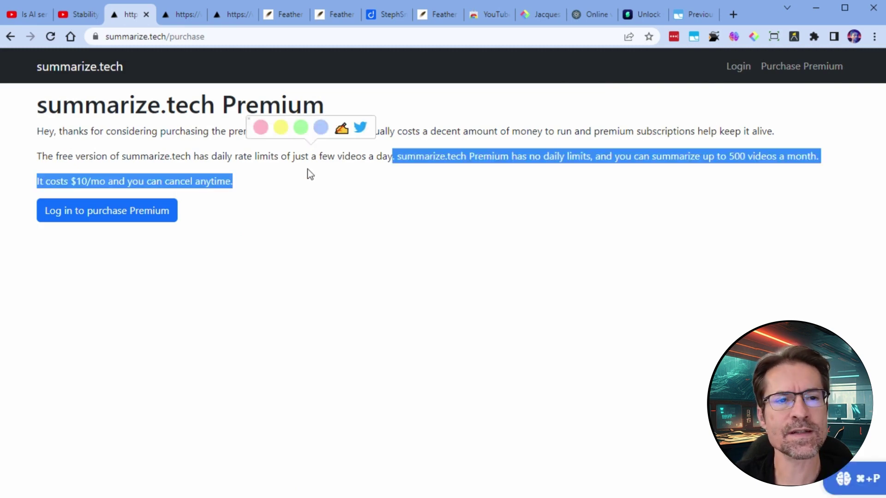
pyautogui.click(424, 181)
pyautogui.moveTo(520, 157)
pyautogui.mouseDown()
pyautogui.moveTo(574, 171)
pyautogui.moveTo(739, 157)
pyautogui.moveTo(816, 166)
pyautogui.mouseUp()
pyautogui.click(755, 161)
pyautogui.click(749, 143)
pyautogui.moveTo(77, 182); pyautogui.dragTo(106, 184)
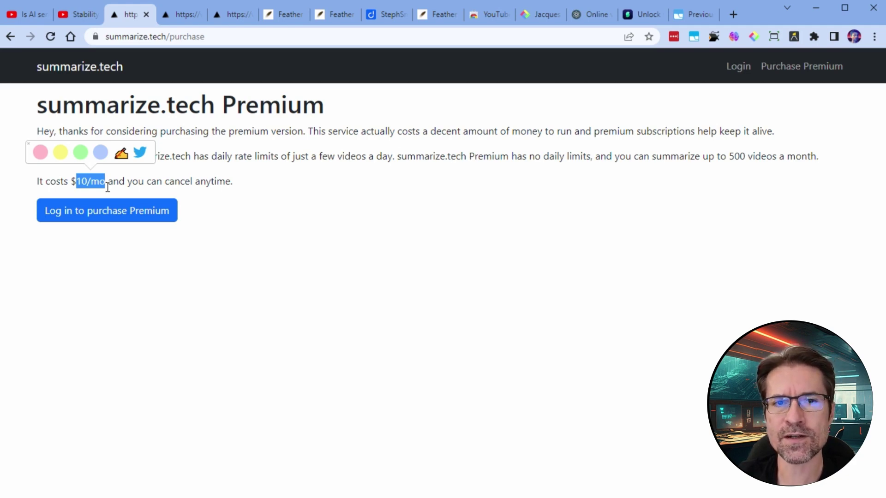
# Clear the $10/mo price selection on the summarize.tech Premium page
pyautogui.click(139, 186)
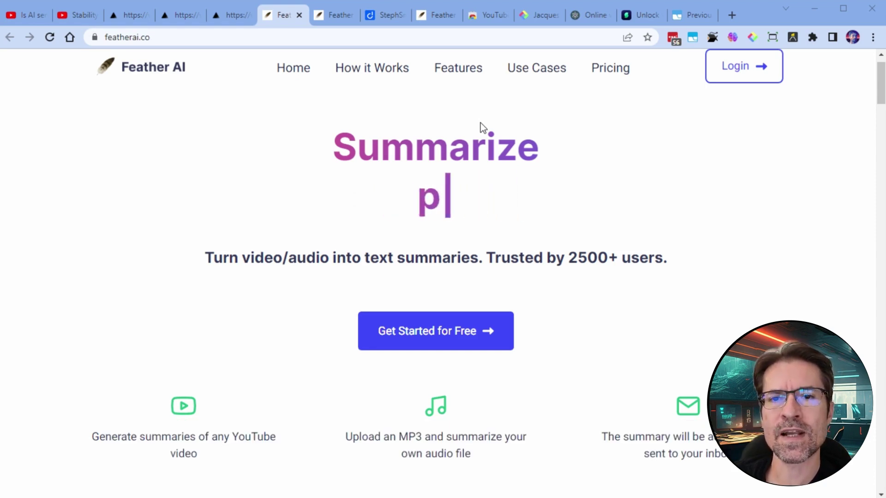
# View the Feather AI sample summary of the Steph Smith video at full size
pyautogui.click(381, 18)
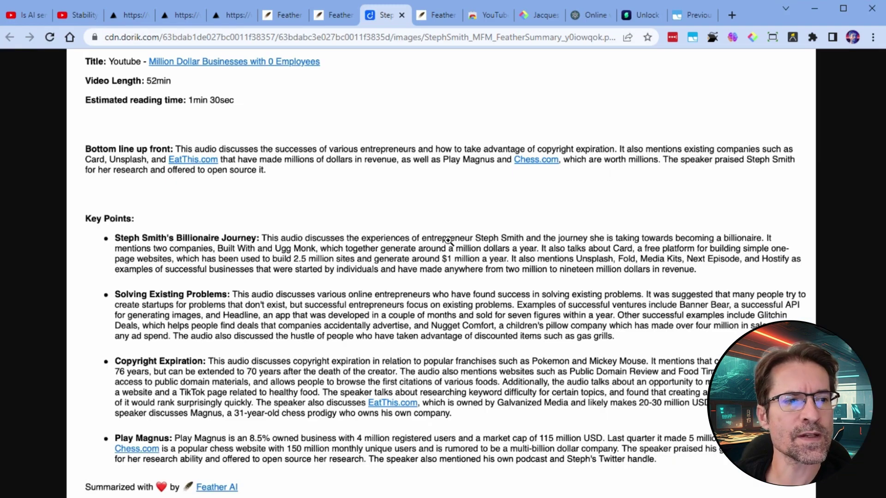
pyautogui.click(401, 229)
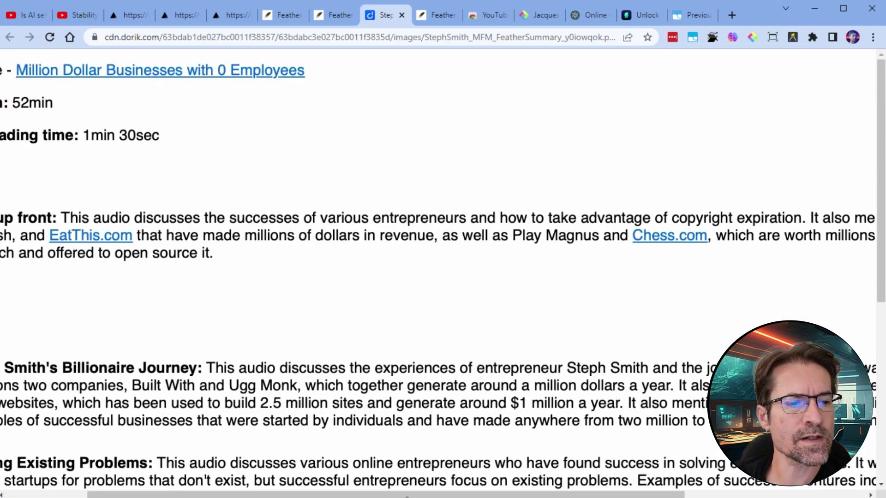
pyautogui.moveTo(381, 496); pyautogui.dragTo(301, 496)
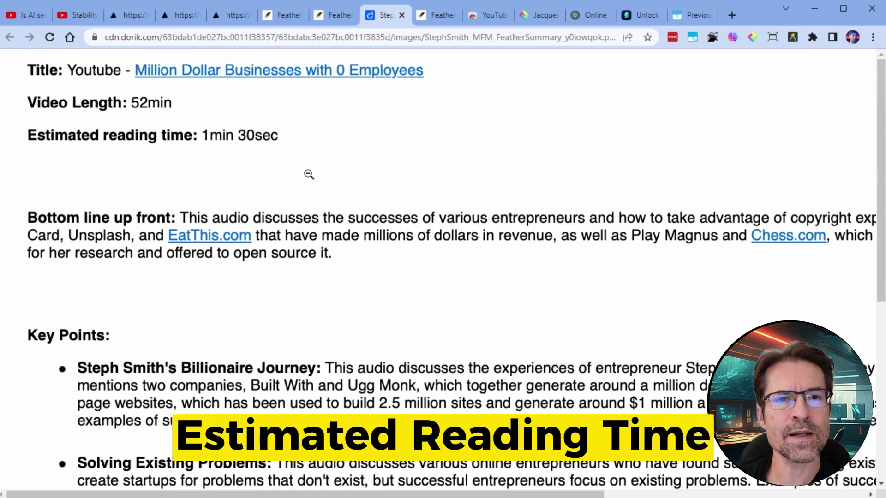
pyautogui.scroll(-1, 358, 245)
pyautogui.scroll(-1, 253, 232)
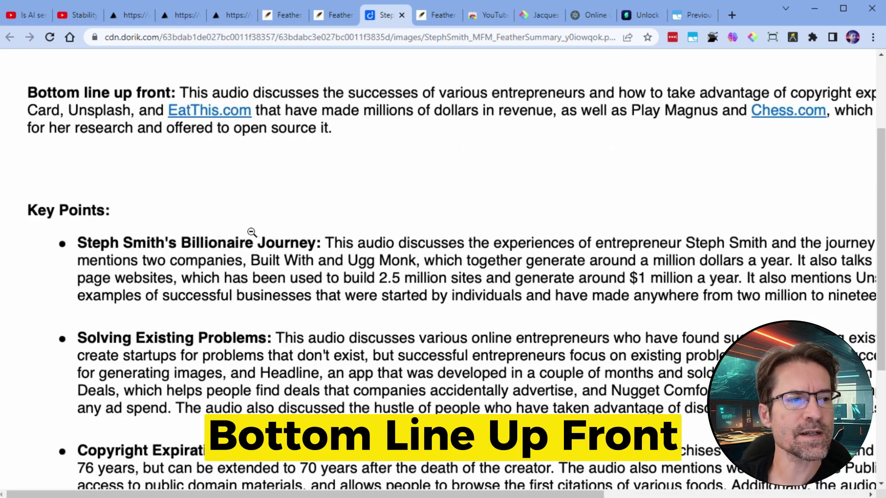
pyautogui.scroll(-1, 349, 270)
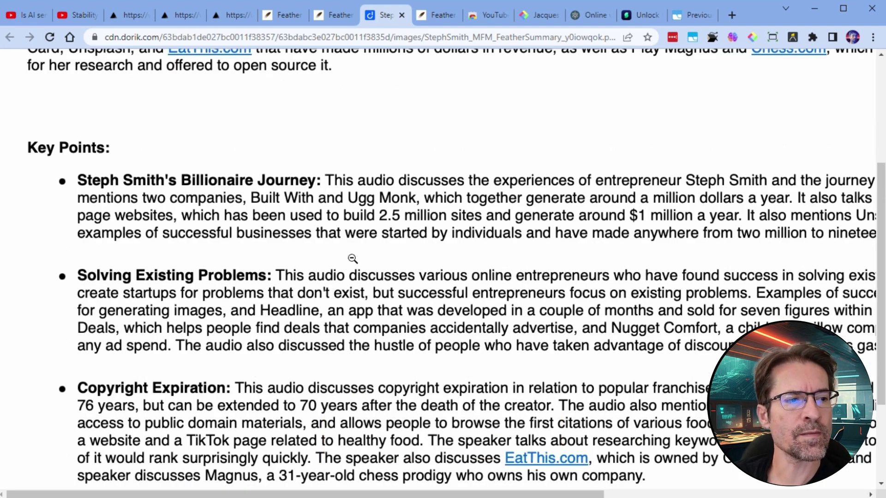
pyautogui.scroll(-2, 352, 259)
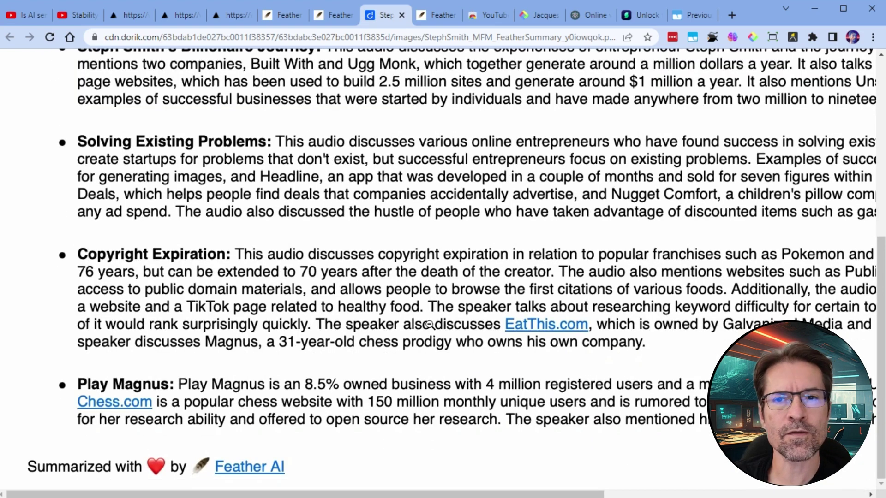
# Look over the Feather AI pricing plans
pyautogui.hotkey('ctrl', 'Tab')
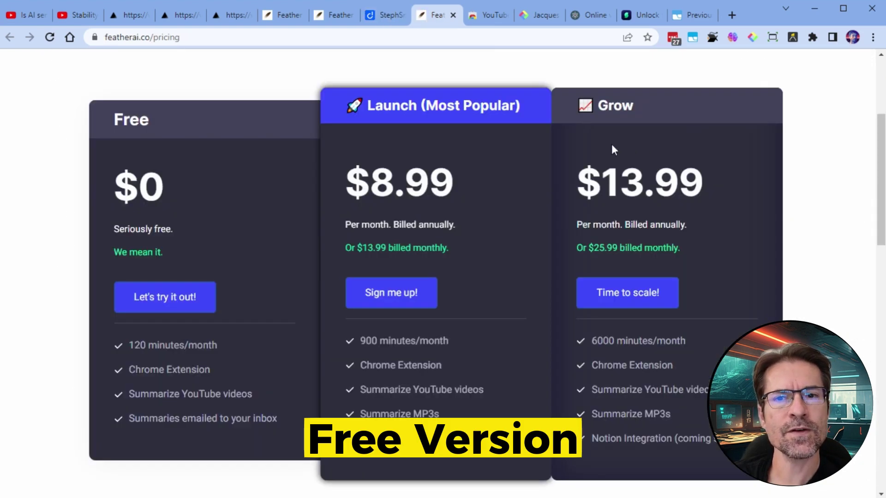
pyautogui.scroll(-1, 224, 252)
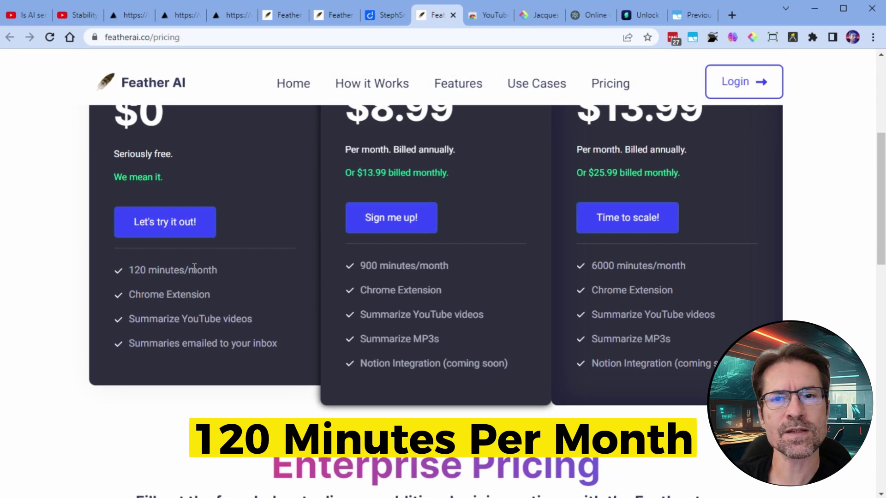
pyautogui.scroll(2, 194, 268)
pyautogui.scroll(-1, 194, 267)
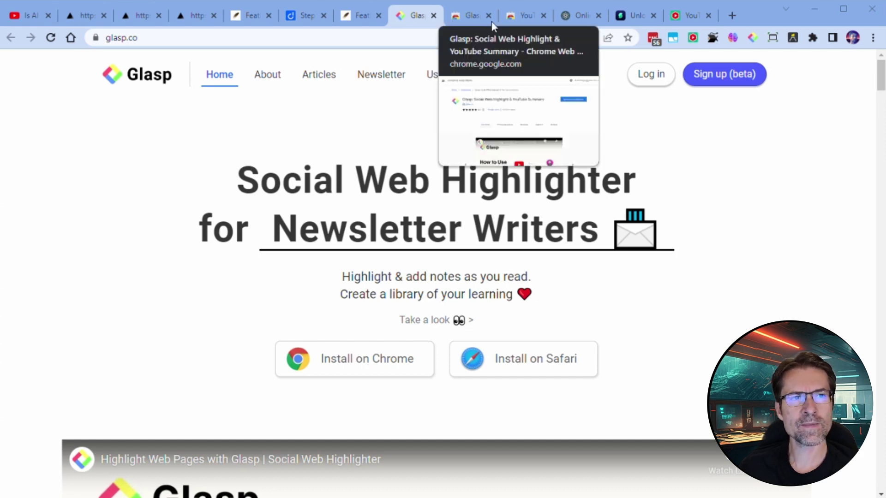
# Compare the Glasp and YouTube Summary with ChatGPT Web Store listings, then return to the YouTube video
pyautogui.click(524, 16)
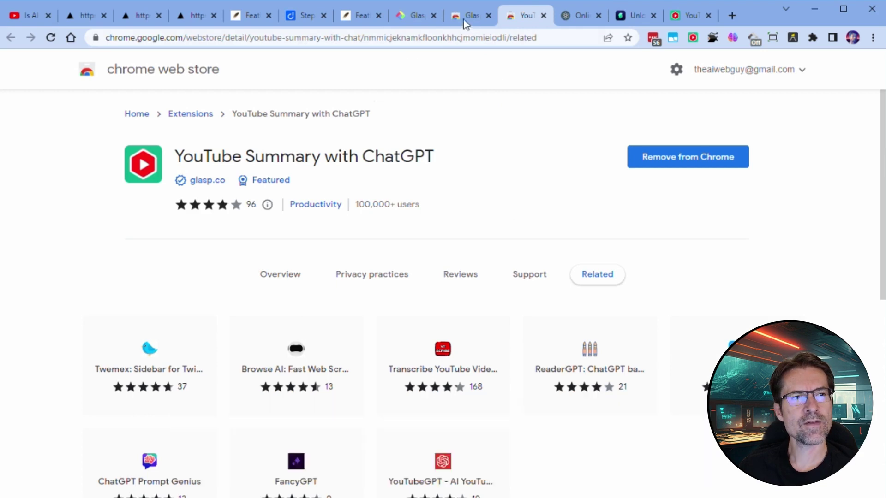
pyautogui.click(411, 16)
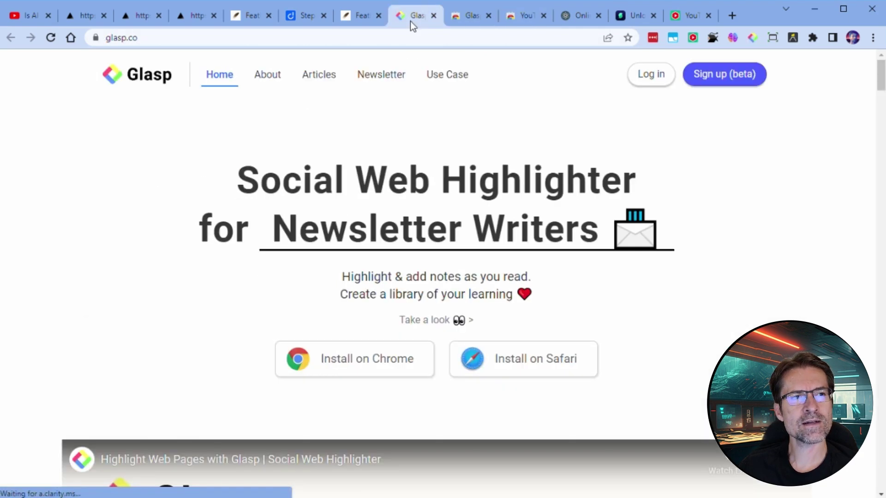
pyautogui.click(376, 349)
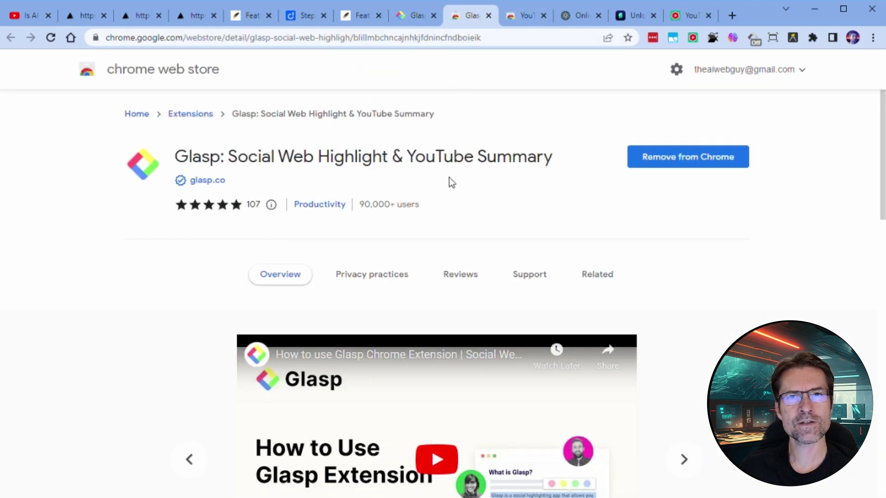
pyautogui.moveTo(285, 164); pyautogui.dragTo(552, 158)
pyautogui.hotkey('ctrl', 'Tab')
pyautogui.moveTo(436, 162); pyautogui.dragTo(189, 157)
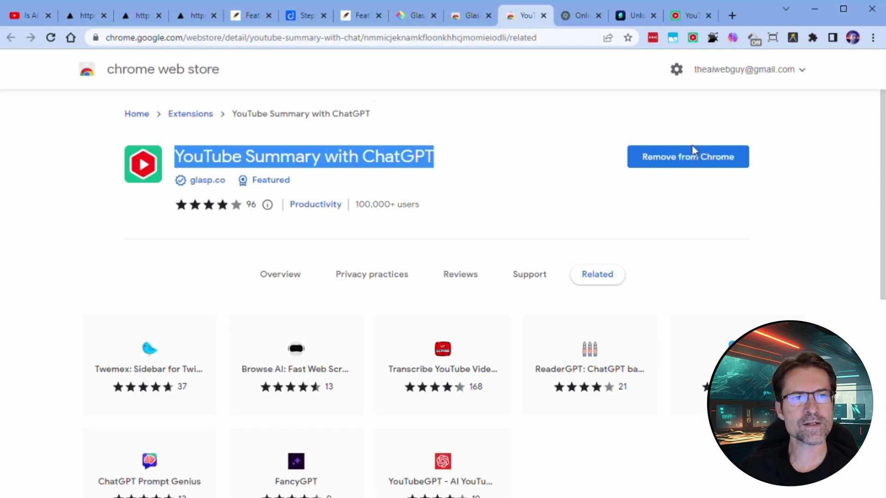
pyautogui.click(32, 22)
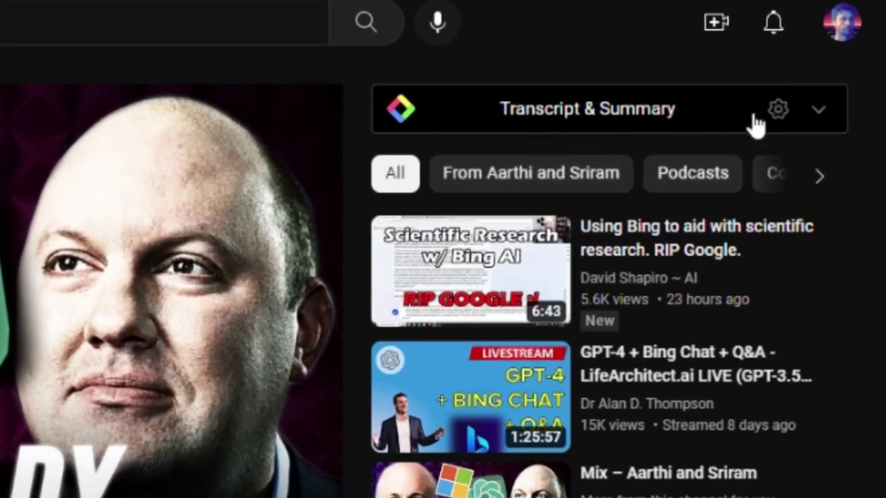
# Review the default Customize Prompt for Summary text in the extension's User Settings
pyautogui.click(776, 113)
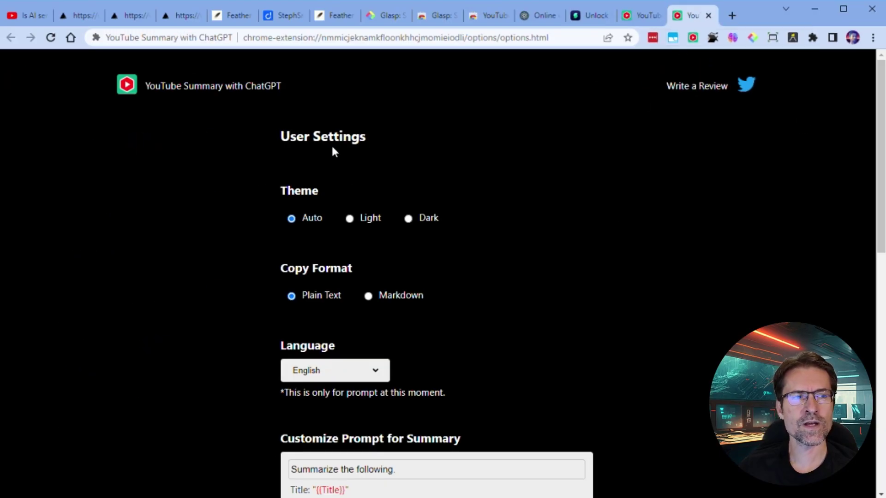
pyautogui.scroll(-1, 435, 290)
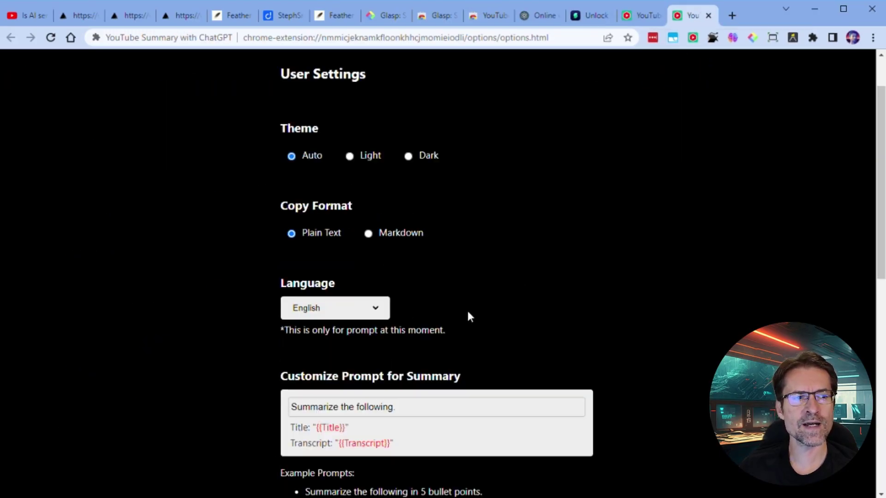
pyautogui.moveTo(391, 377); pyautogui.dragTo(460, 375)
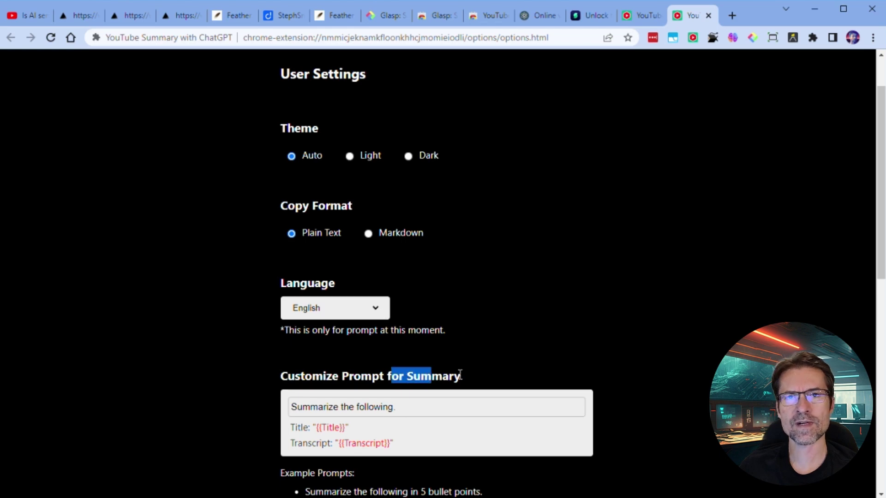
pyautogui.click(417, 405)
pyautogui.moveTo(417, 406); pyautogui.dragTo(383, 407)
pyautogui.click(301, 413)
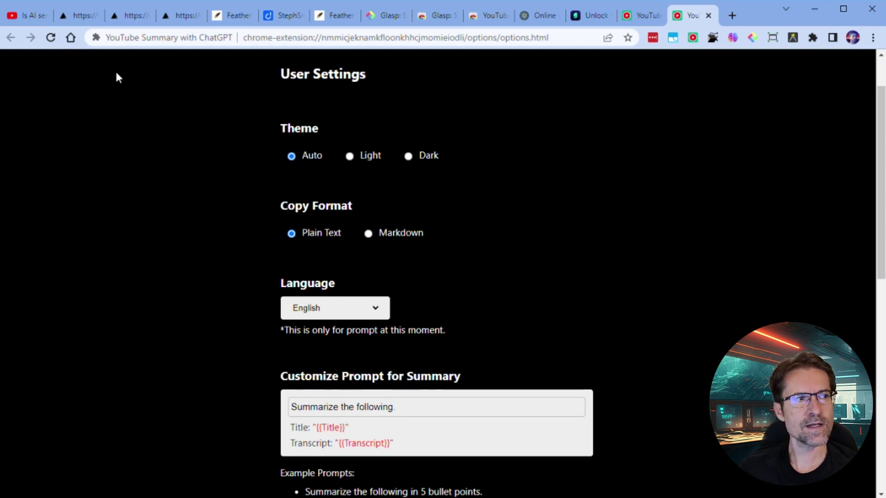
pyautogui.click(11, 37)
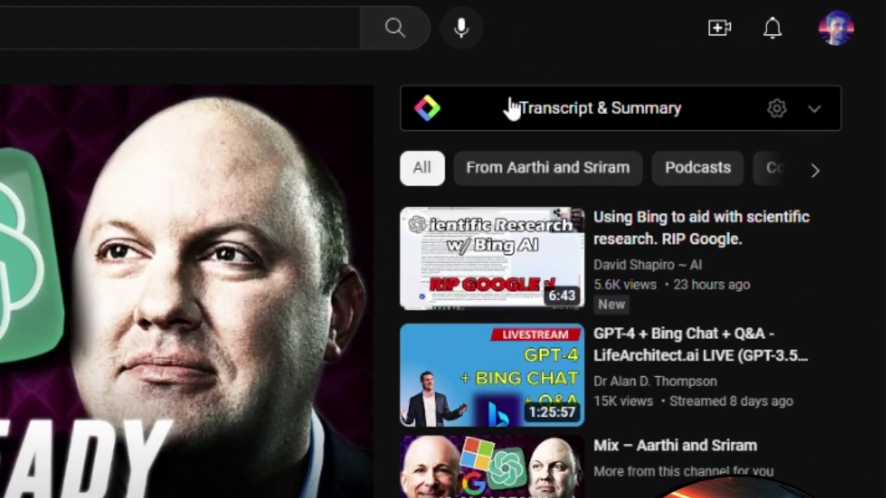
# Expand the Transcript & Summary panel and generate a ChatGPT summary of the transcript
pyautogui.click(812, 111)
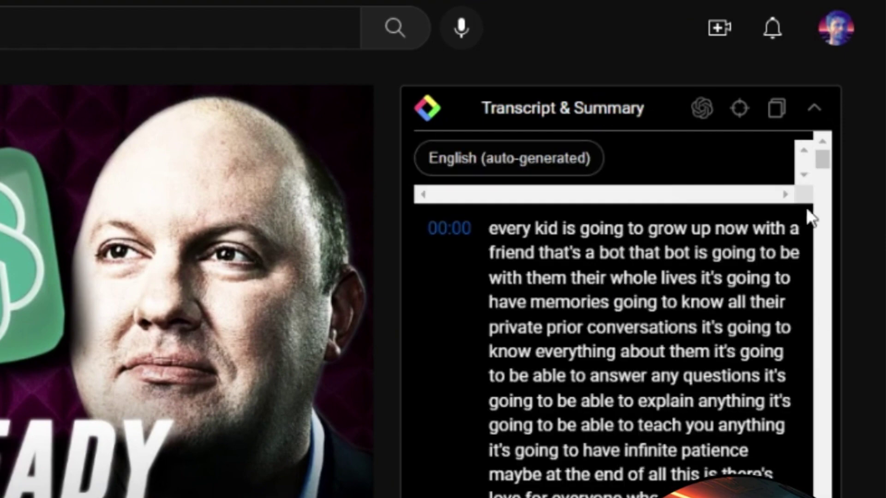
pyautogui.moveTo(821, 162)
pyautogui.mouseDown()
pyautogui.moveTo(822, 189)
pyautogui.moveTo(821, 152)
pyautogui.mouseUp()
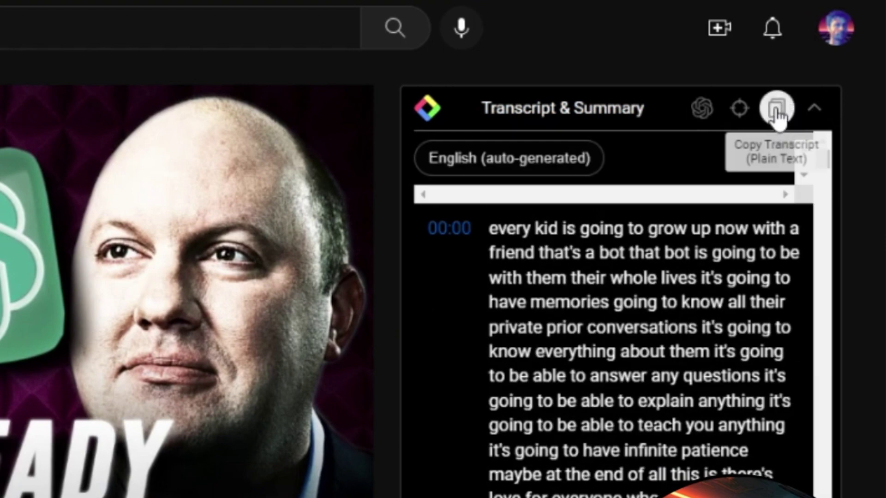
pyautogui.click(701, 111)
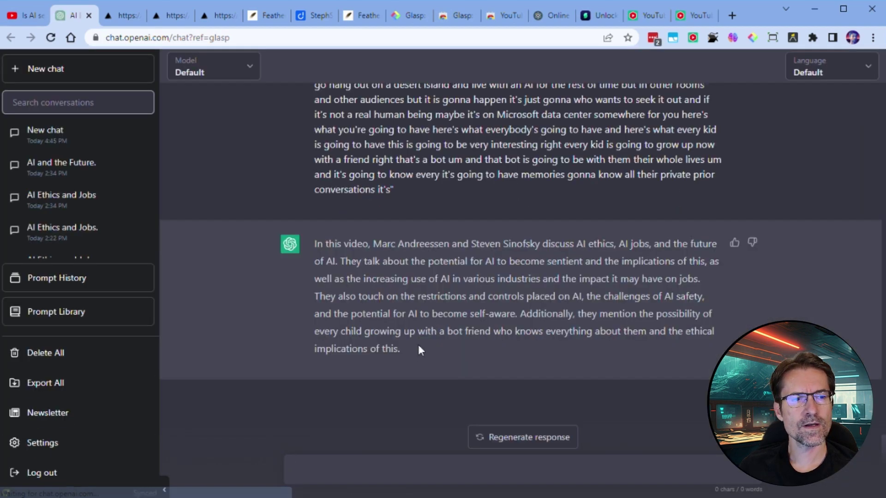
pyautogui.moveTo(418, 345); pyautogui.dragTo(297, 261)
pyautogui.click(309, 247)
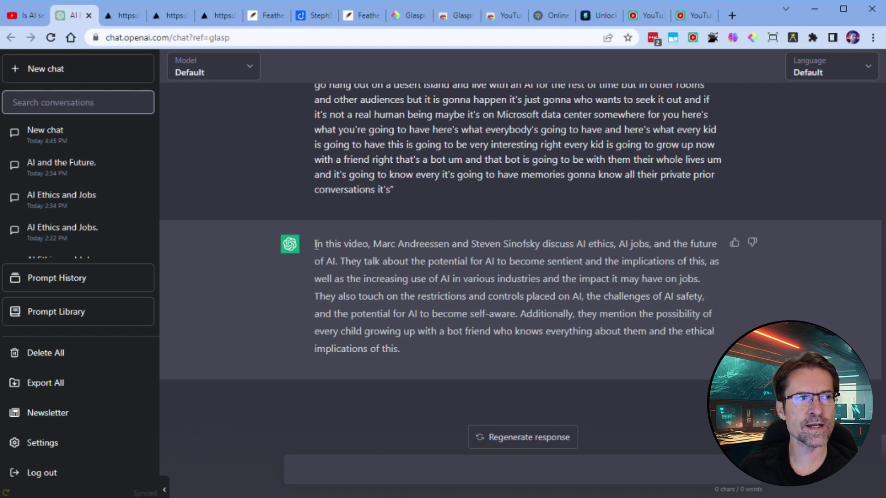
pyautogui.click(22, 19)
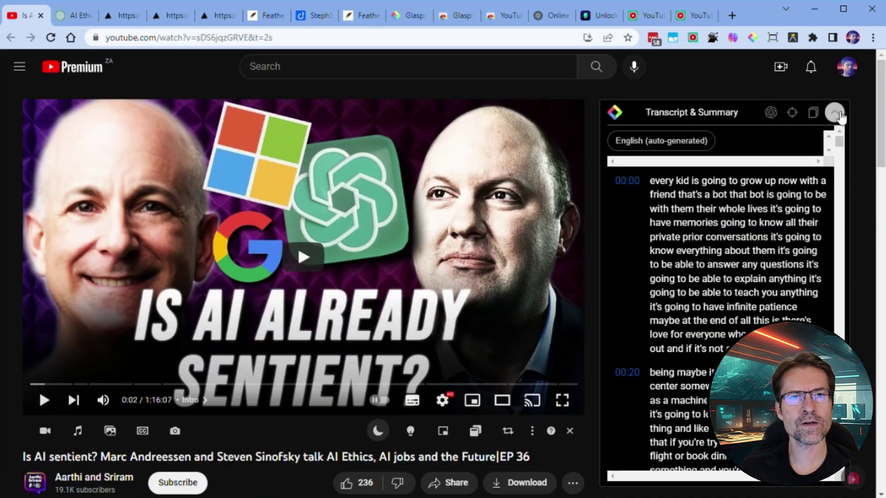
# Paste a new summary prompt requesting detailed explanations and examples for each takeaway
pyautogui.click(835, 112)
pyautogui.click(813, 112)
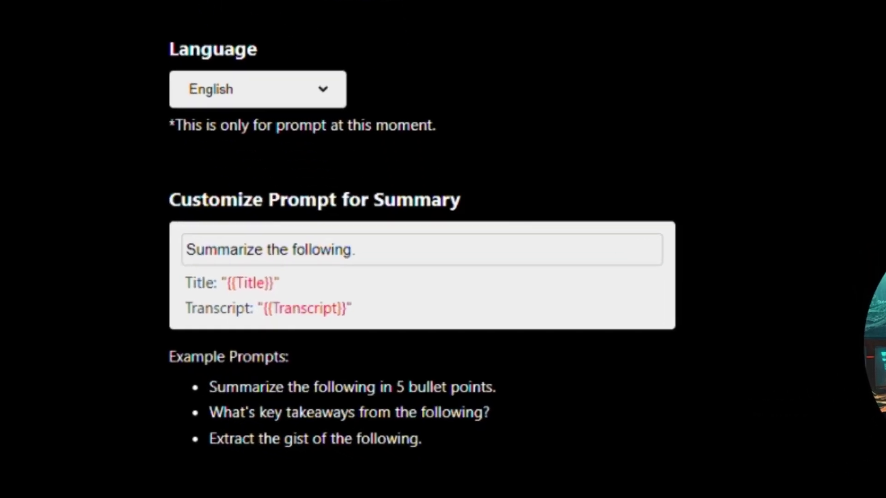
pyautogui.moveTo(429, 247); pyautogui.dragTo(190, 251)
pyautogui.rightClick(190, 252)
pyautogui.click(278, 1)
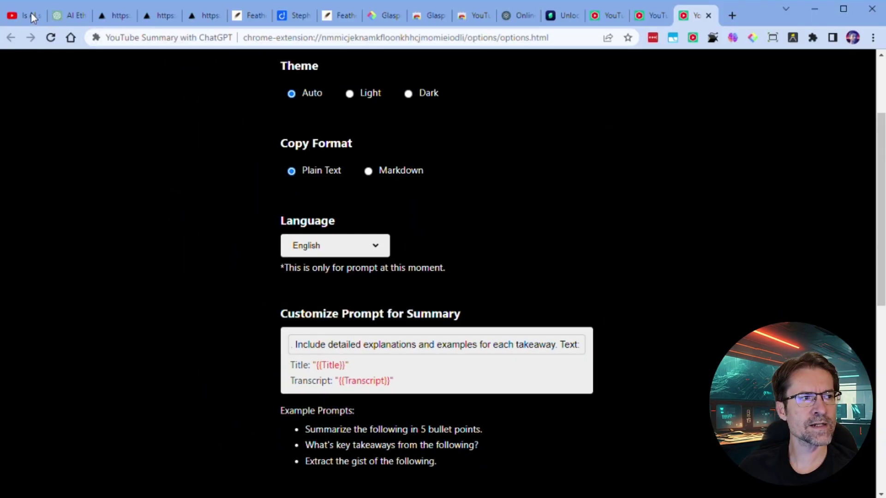
# Reload the video and regenerate the ChatGPT key-takeaways summary using the new prompt
pyautogui.click(31, 12)
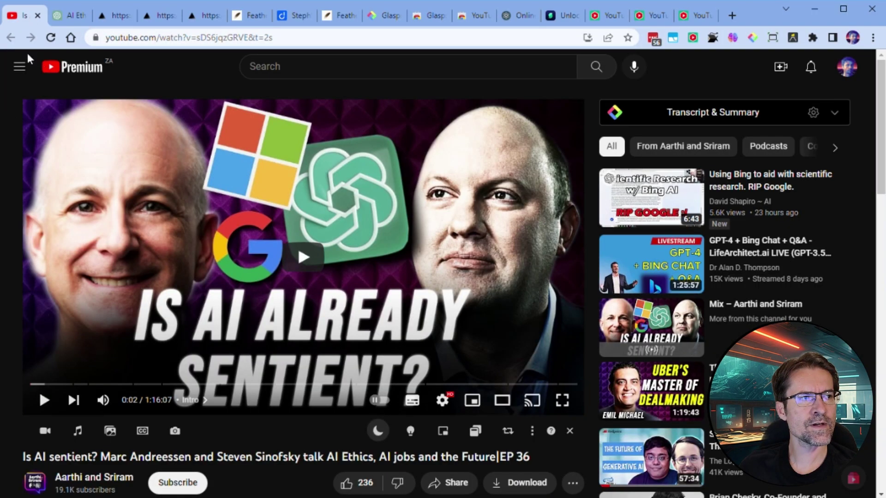
pyautogui.click(51, 37)
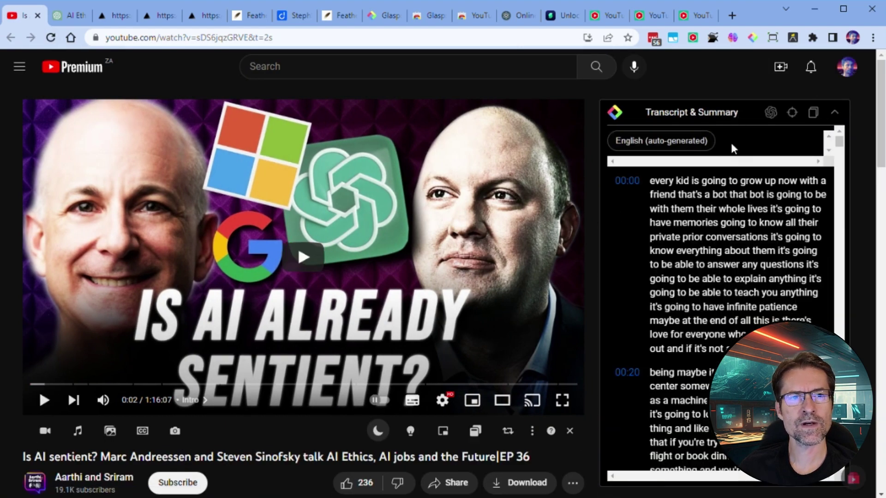
pyautogui.click(766, 114)
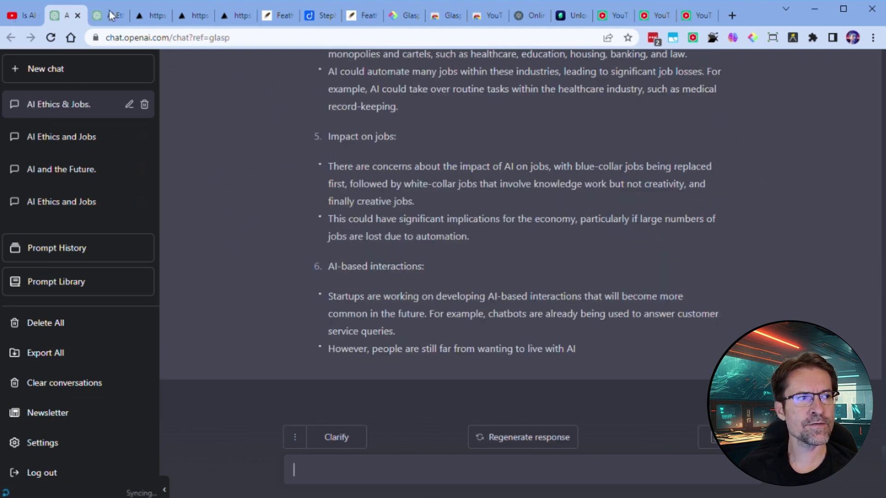
pyautogui.click(25, 15)
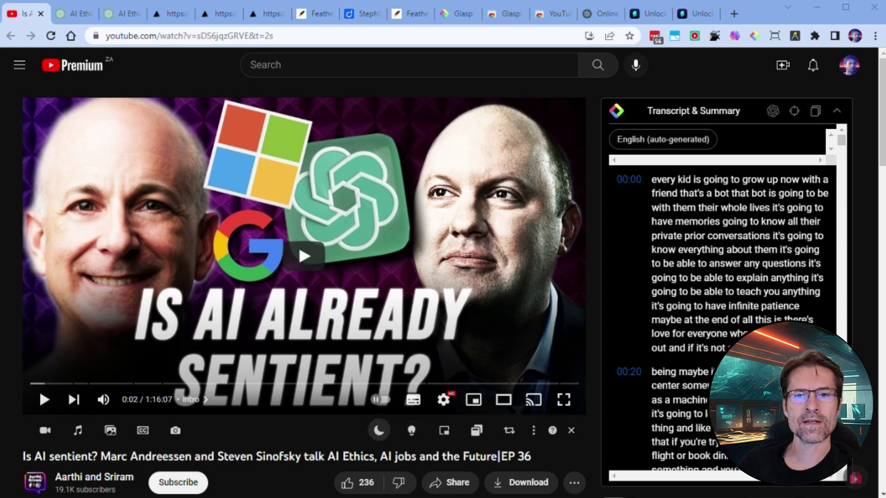
# Find ChatGPT's last received transcript words in the YouTube transcript near 1:14:00
pyautogui.click(70, 17)
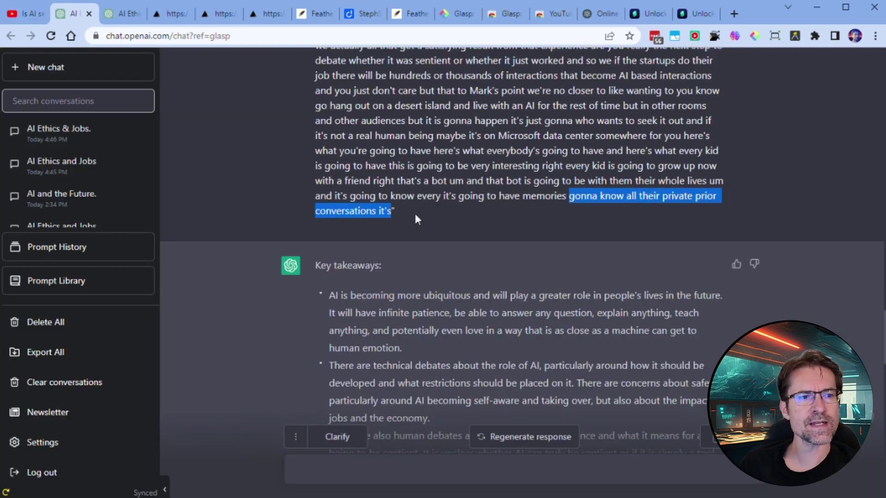
pyautogui.rightClick(577, 194)
pyautogui.click(683, 203)
pyautogui.hotkey('ctrl', '1')
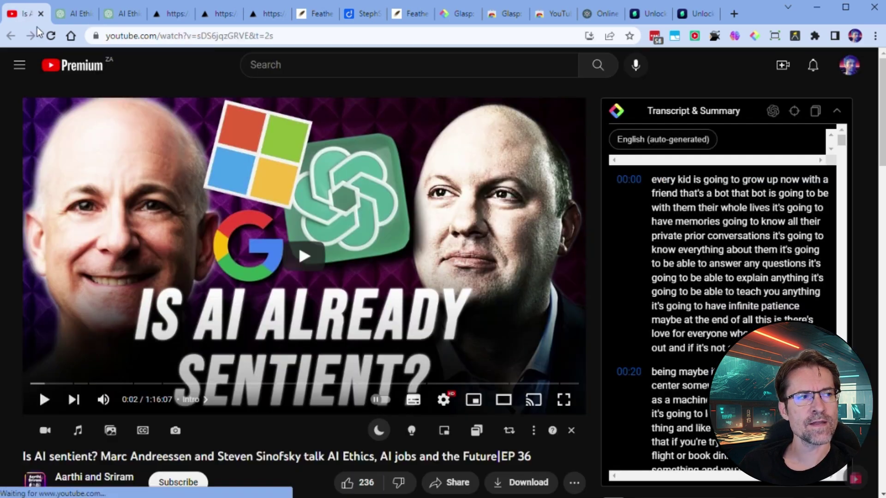
pyautogui.hotkey('ctrl', 'f')
pyautogui.write("gonna know all their private prior conversations it's")
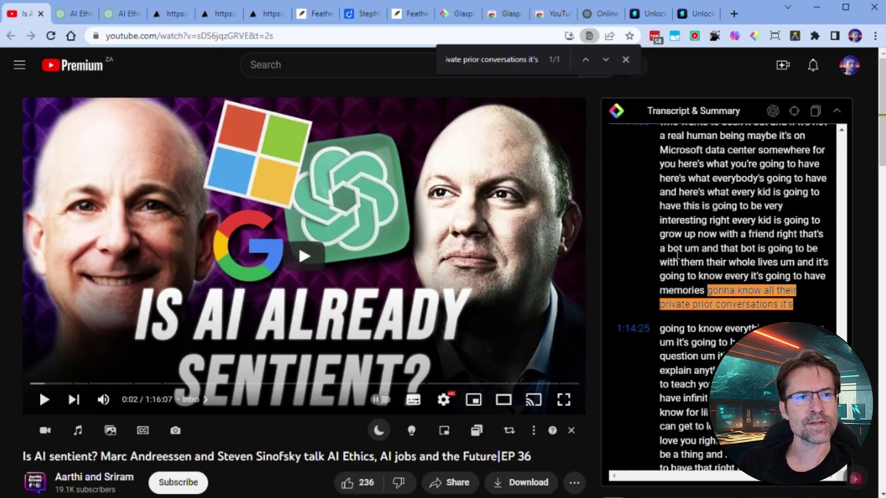
pyautogui.scroll(1, 683, 245)
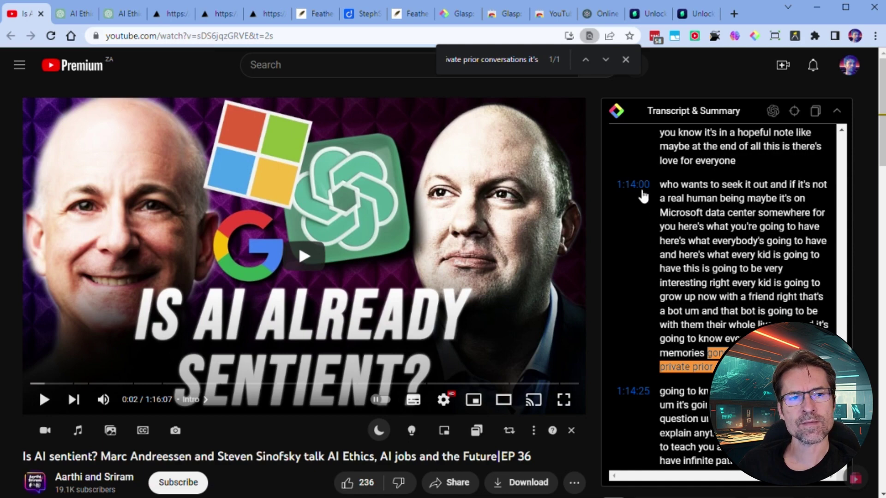
pyautogui.scroll(-12, 670, 194)
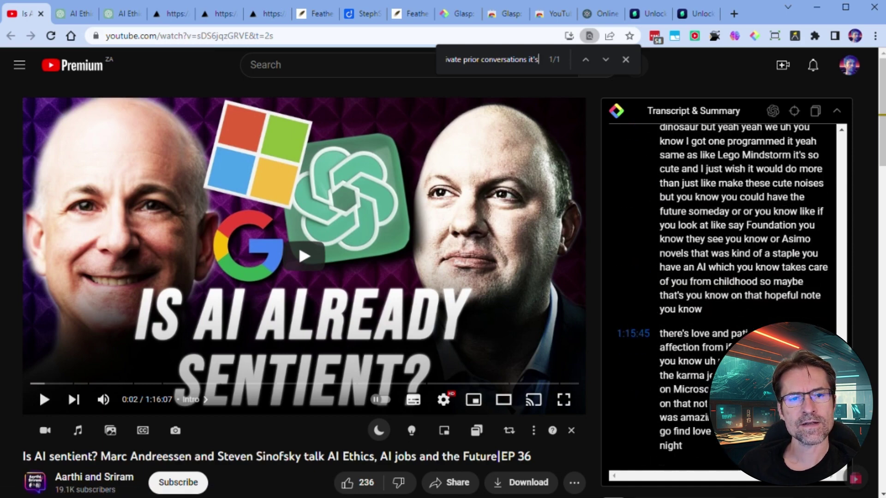
pyautogui.scroll(2, 738, 277)
pyautogui.scroll(-3, 738, 277)
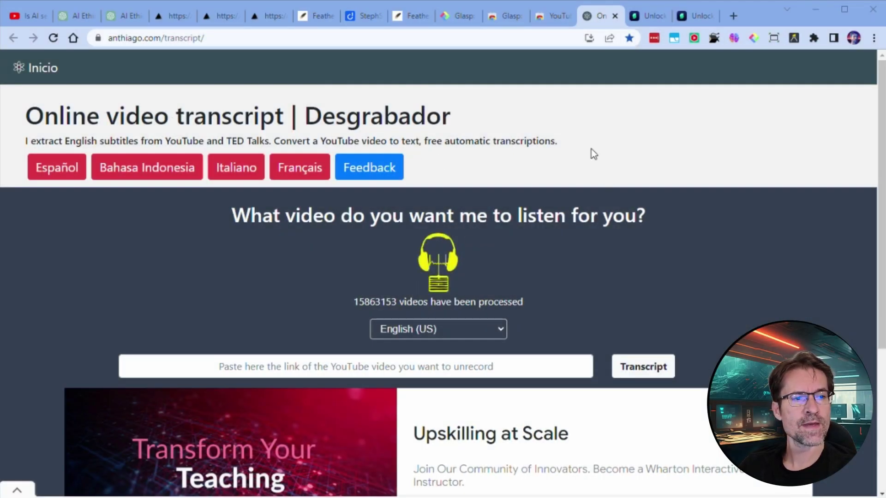
# Copy the YouTube video's URL from the address bar
pyautogui.click(21, 18)
pyautogui.click(182, 38)
pyautogui.rightClick(268, 37)
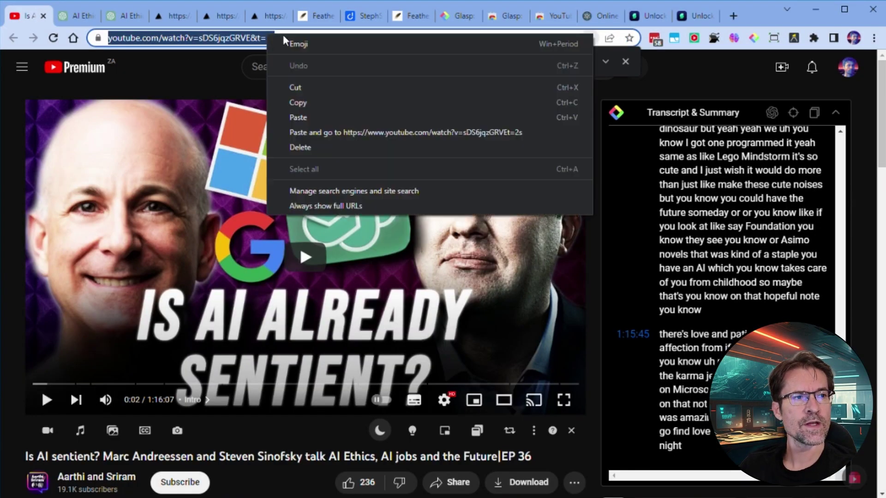
pyautogui.click(329, 102)
# Paste the video link into anthiago and generate its full text transcript
pyautogui.click(591, 16)
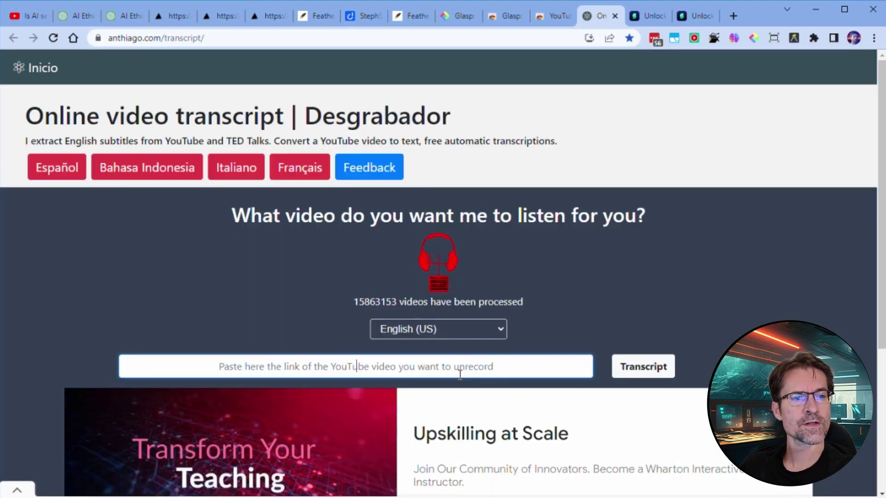
pyautogui.scroll(-3, 507, 320)
pyautogui.rightClick(434, 239)
pyautogui.click(486, 336)
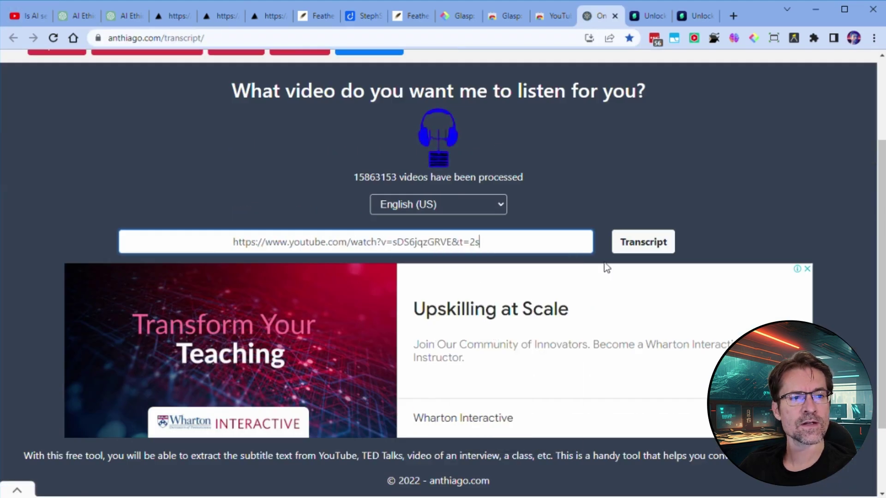
pyautogui.click(641, 244)
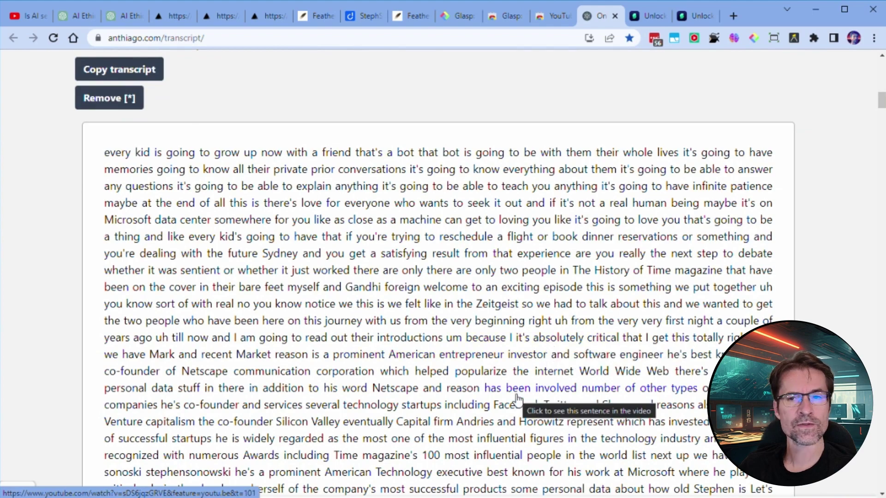
pyautogui.scroll(-8, 619, 369)
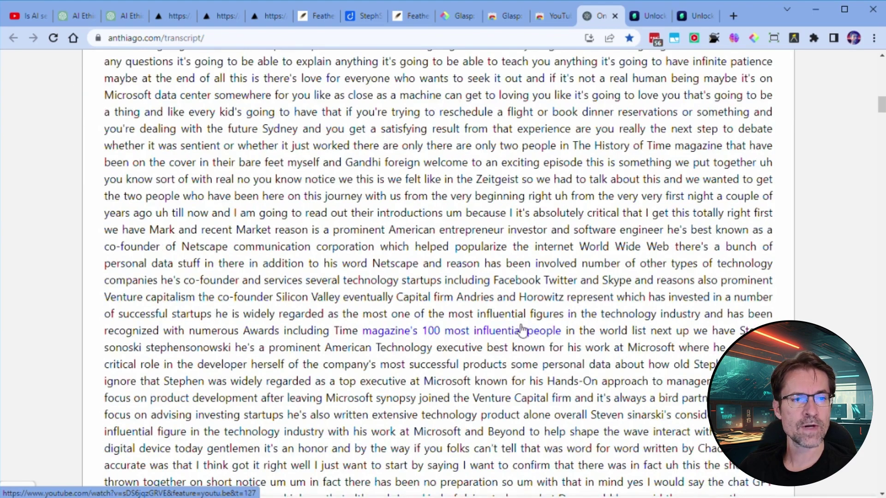
pyautogui.scroll(10, 521, 328)
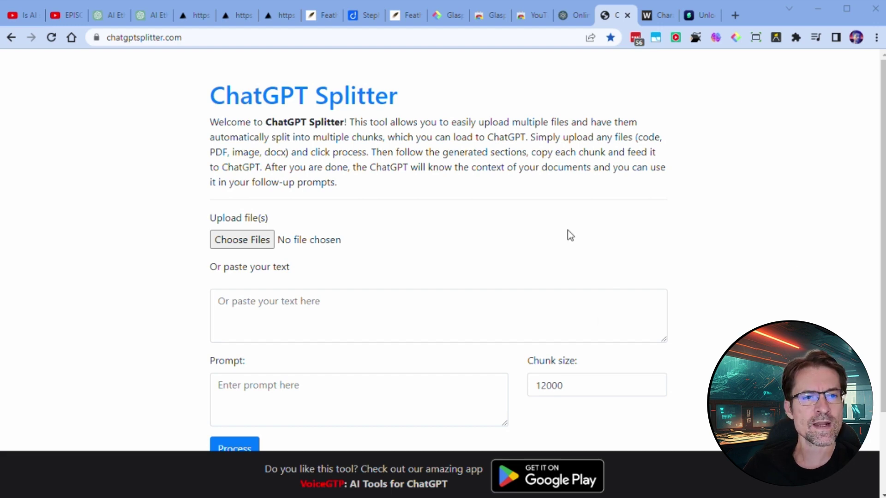
# Select the 12000 chunk size and paste the full transcript into ChatGPT Splitter as plain text
pyautogui.scroll(-2, 567, 234)
pyautogui.click(563, 323)
pyautogui.doubleClick(563, 323)
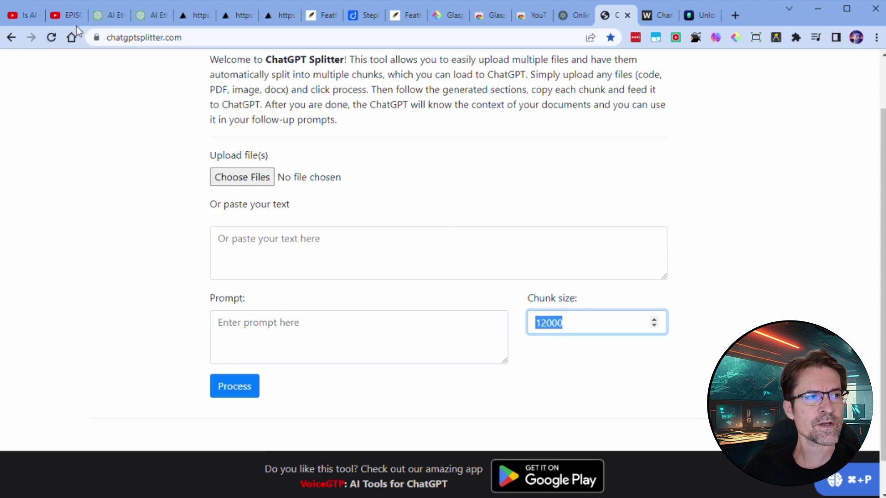
pyautogui.click(69, 17)
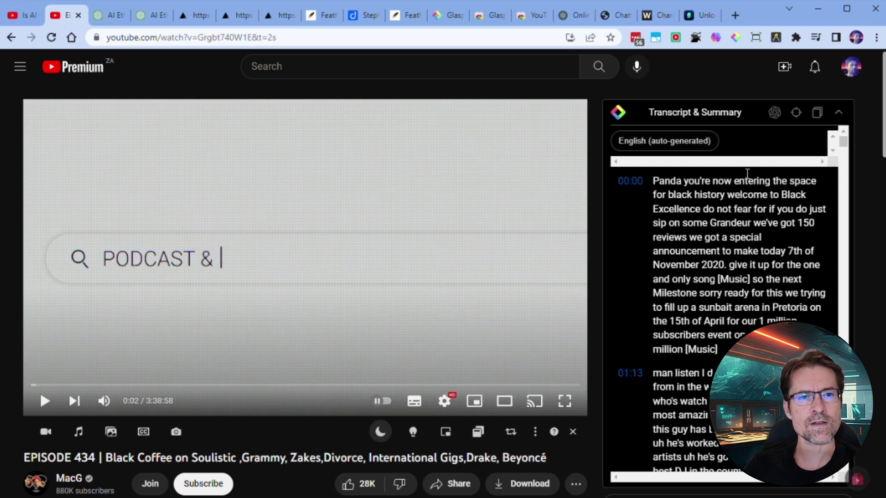
pyautogui.click(608, 17)
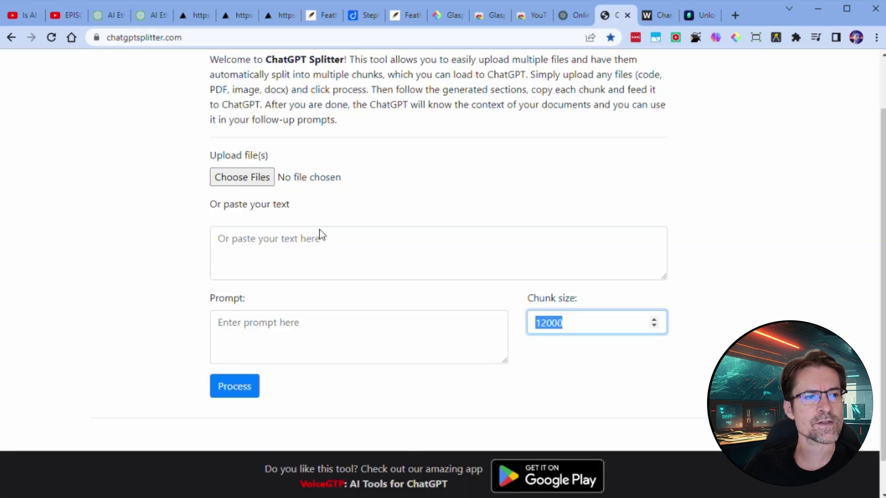
pyautogui.rightClick(264, 244)
pyautogui.click(310, 355)
pyautogui.click(286, 323)
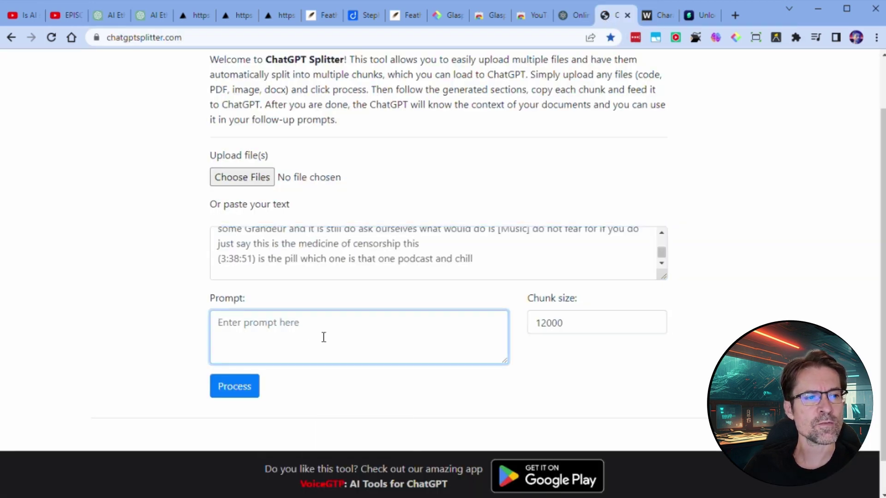
# Process the transcript into 14 chunks and copy chunk 1/14
pyautogui.scroll(-1, 256, 286)
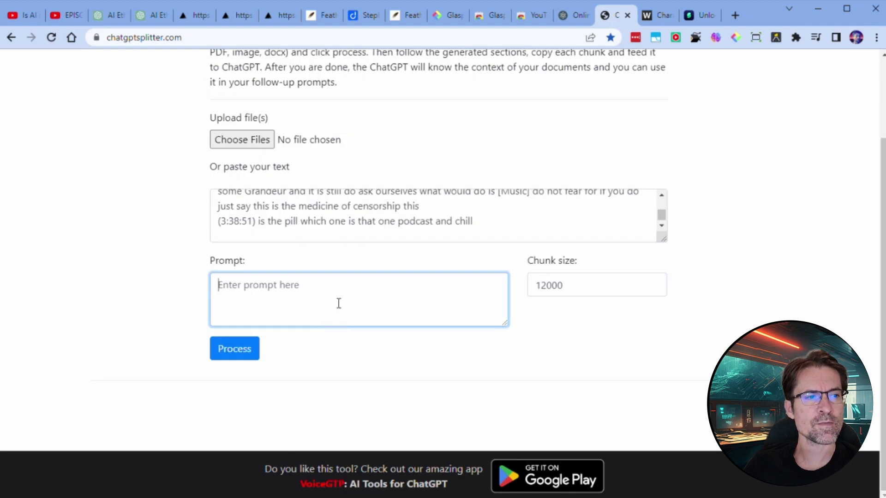
pyautogui.click(177, 283)
pyautogui.click(253, 348)
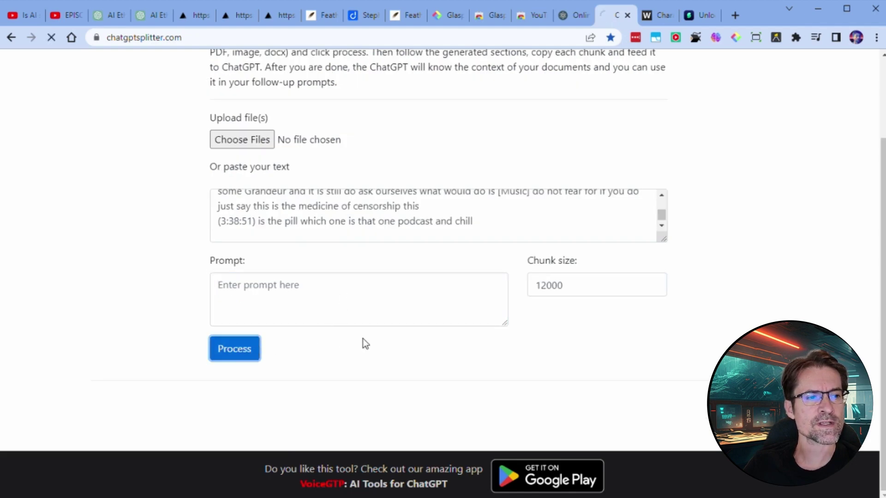
pyautogui.scroll(-8, 772, 207)
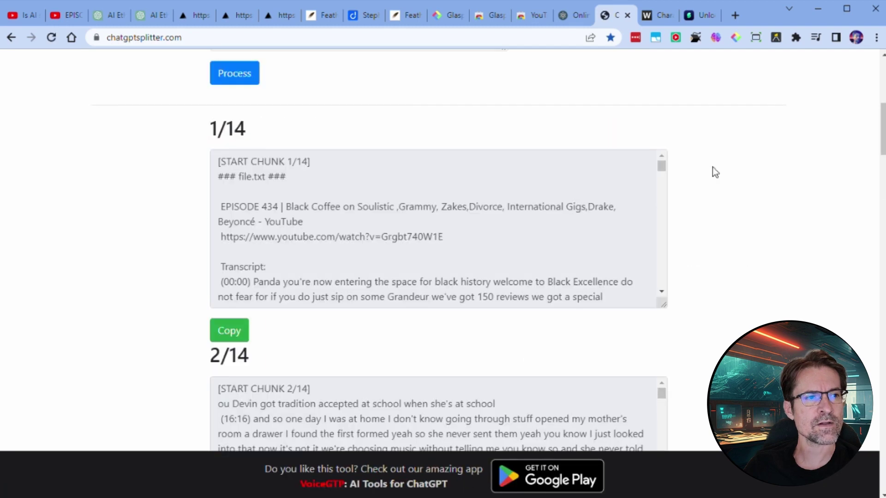
pyautogui.scroll(-1, 222, 160)
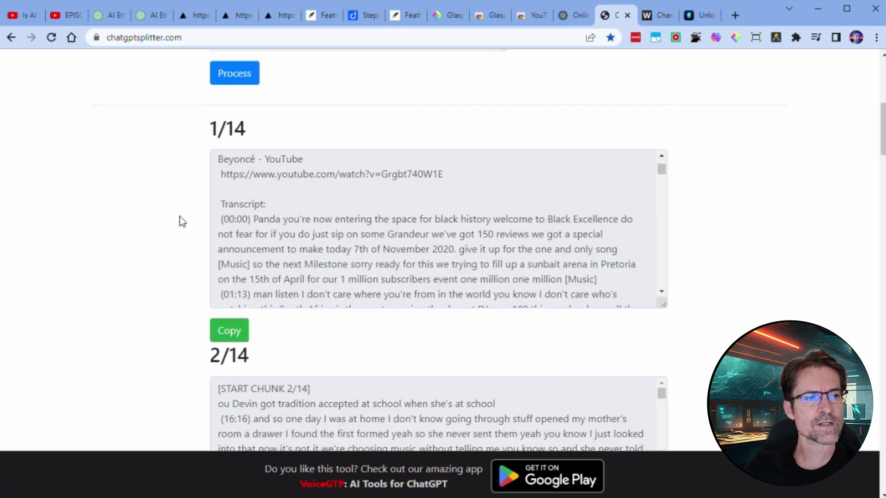
pyautogui.scroll(-1, 178, 235)
pyautogui.click(229, 269)
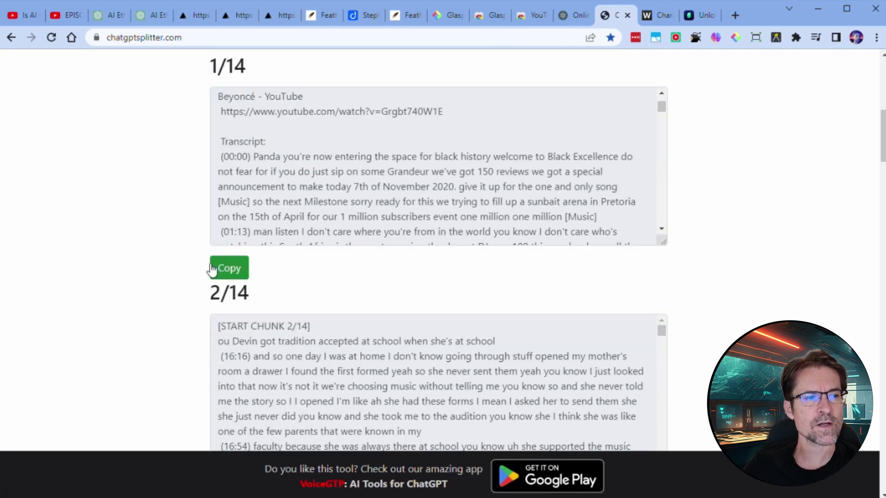
pyautogui.scroll(1, 170, 265)
pyautogui.scroll(-3, 170, 265)
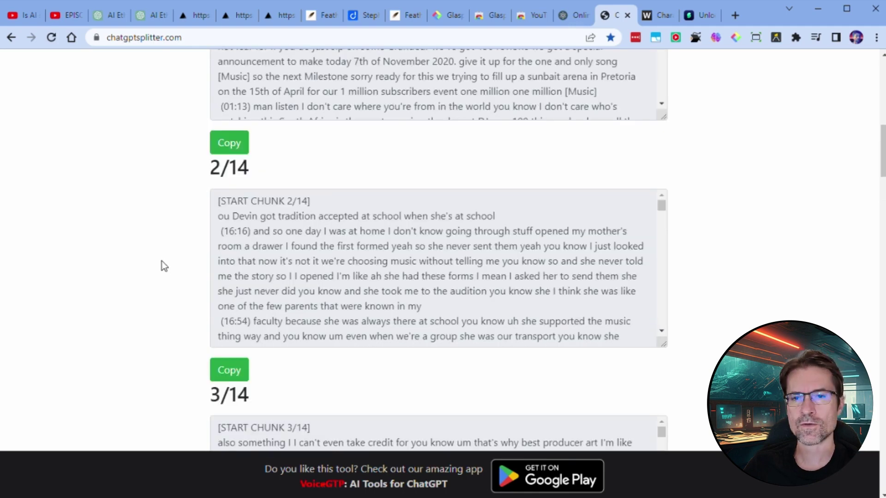
pyautogui.scroll(2, 166, 267)
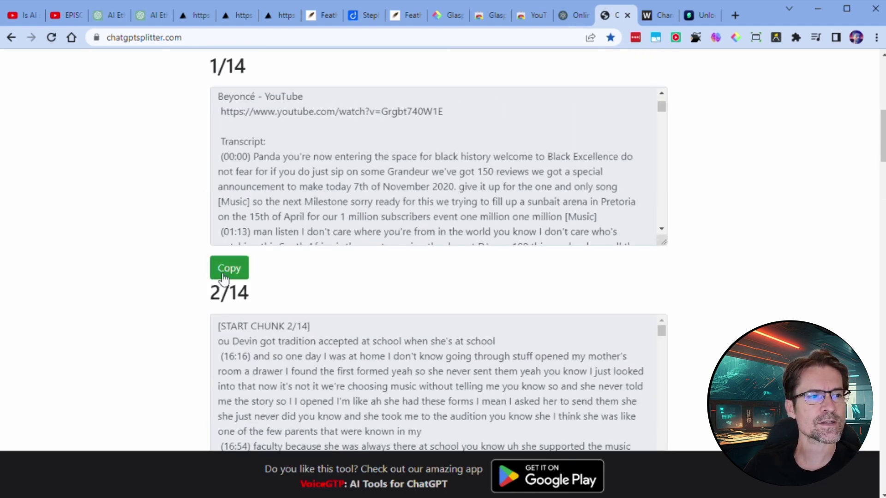
pyautogui.click(237, 273)
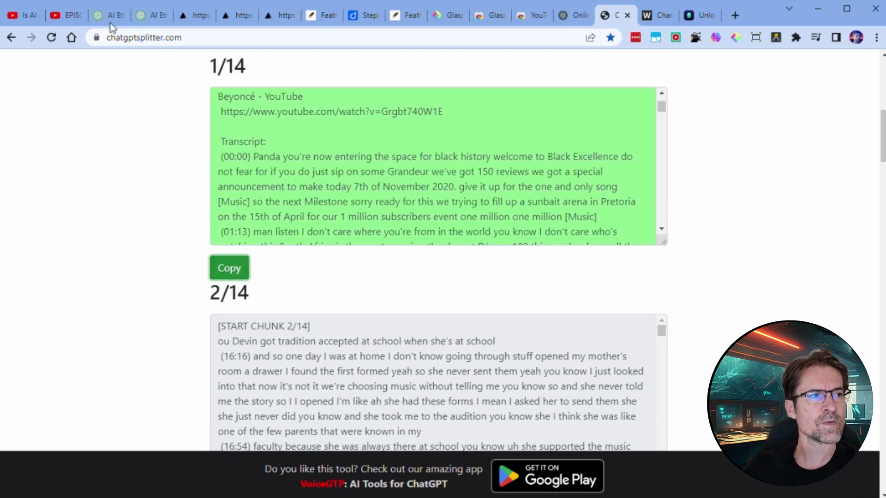
# Open ChatGPT in a new tab and send it the first transcript chunk
pyautogui.hotkey('ctrl', 't')
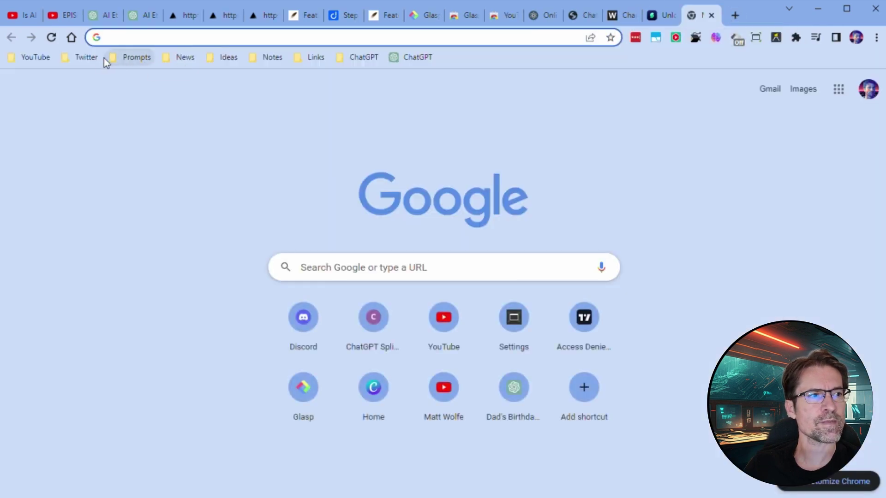
pyautogui.click(413, 57)
pyautogui.rightClick(323, 471)
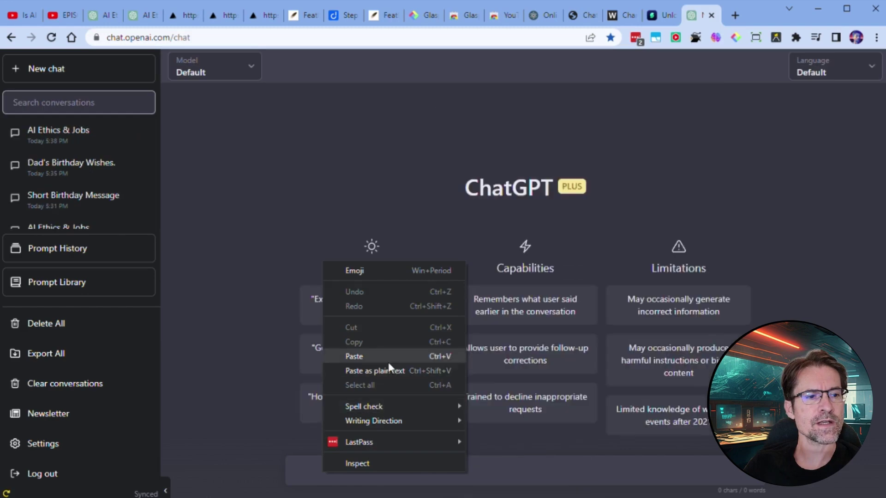
pyautogui.click(391, 358)
pyautogui.press('Return')
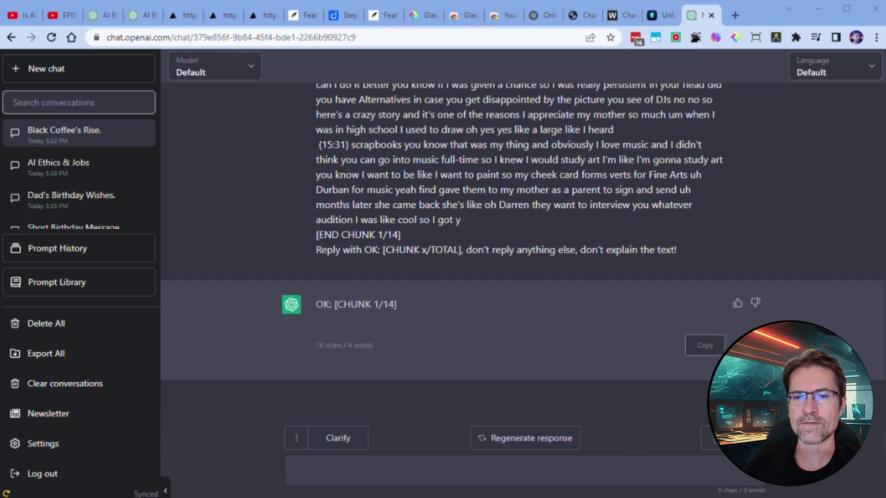
# Paste the summary prompt with x/x replaced by 1/14 and send it
pyautogui.rightClick(351, 475)
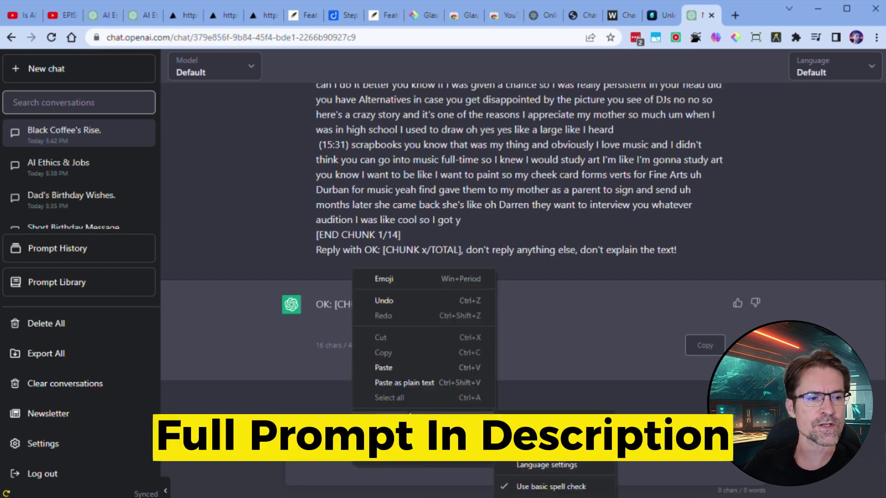
pyautogui.click(389, 397)
pyautogui.moveTo(386, 441); pyautogui.dragTo(400, 441)
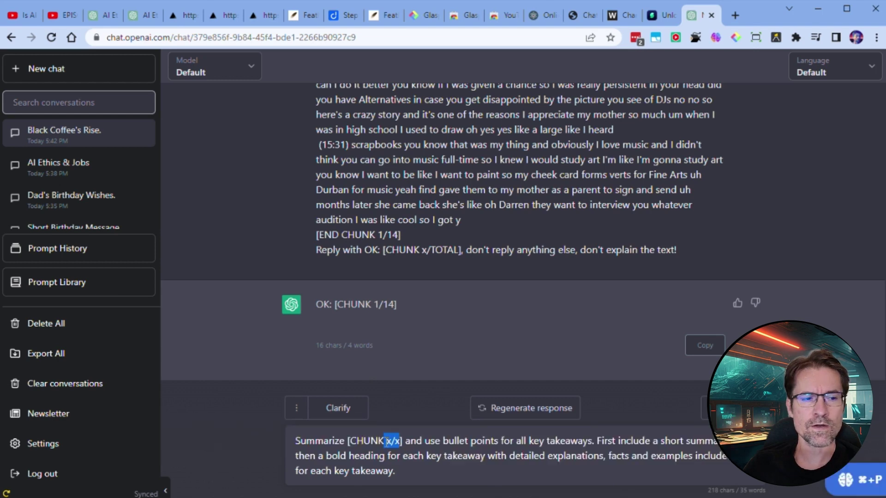
pyautogui.write('1/14')
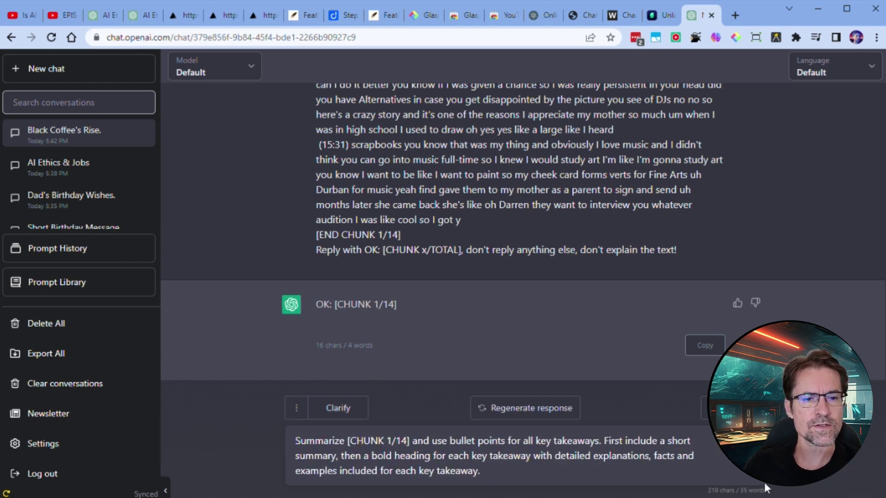
pyautogui.click(750, 480)
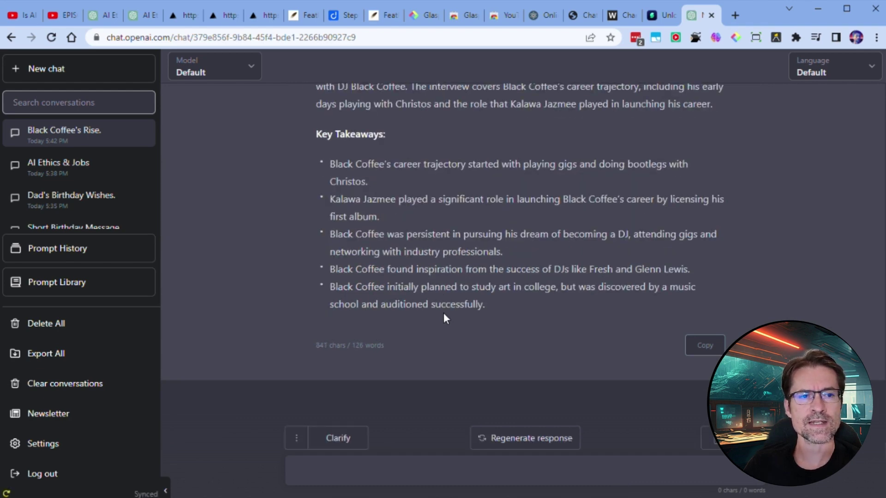
pyautogui.scroll(2, 459, 182)
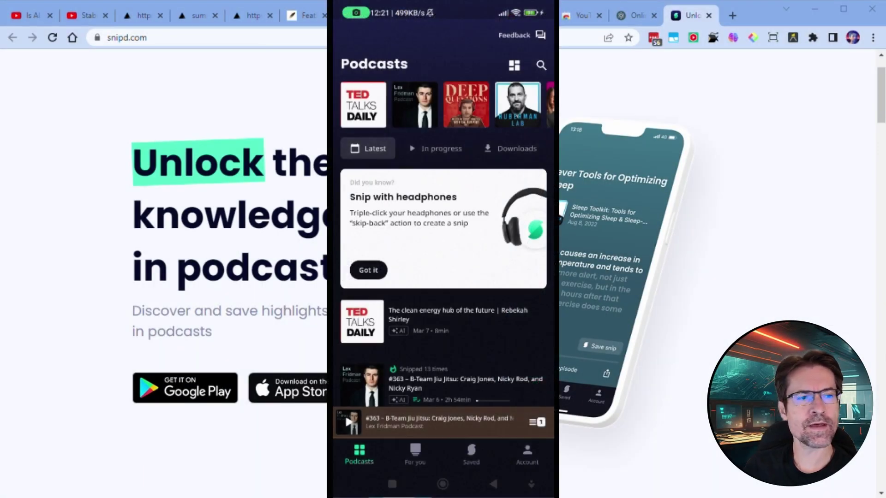
# Scroll the Snipd Podcasts list and open the #363 B-Team Jiu Jitsu episode
pyautogui.scroll(-3, 475, 237)
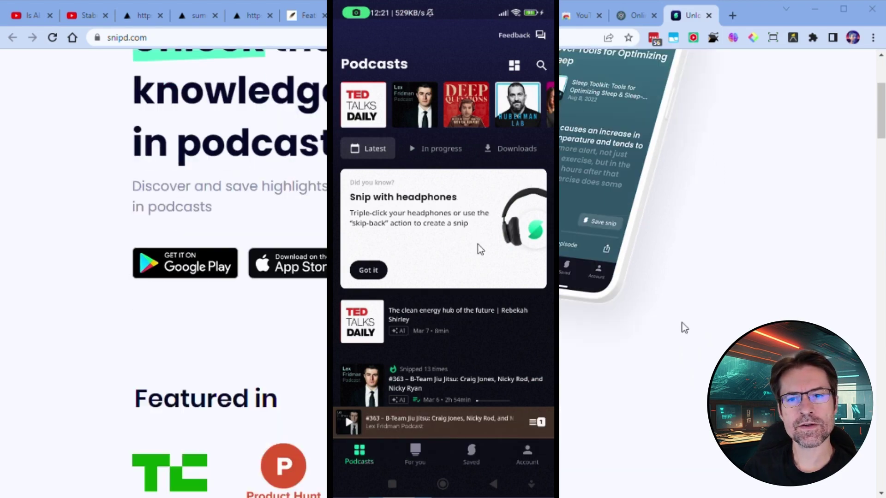
pyautogui.scroll(-2, 452, 225)
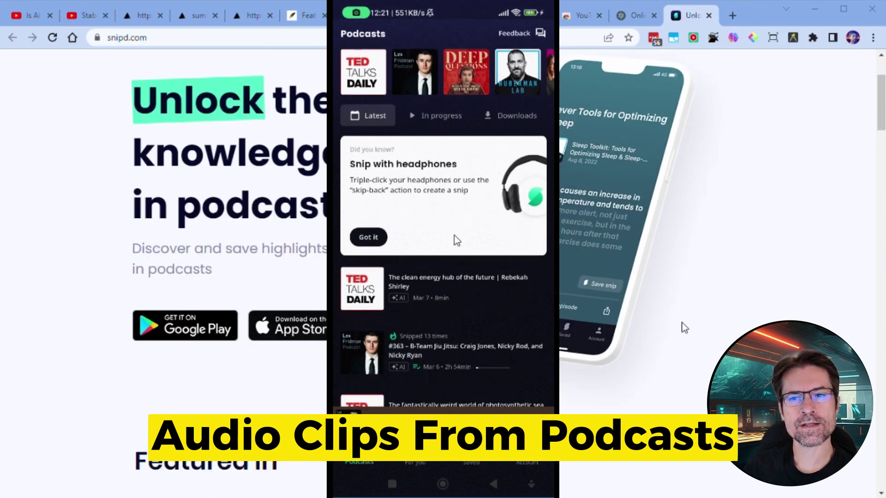
pyautogui.scroll(-4, 460, 242)
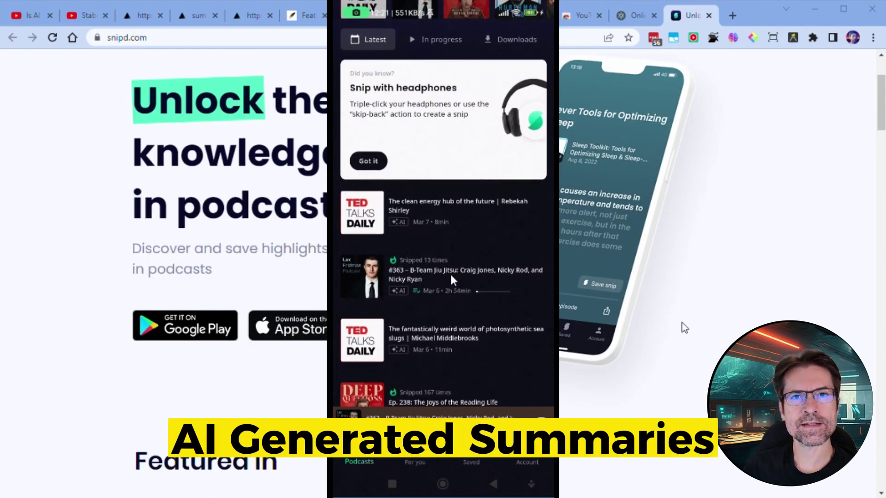
pyautogui.moveTo(453, 279); pyautogui.dragTo(466, 167)
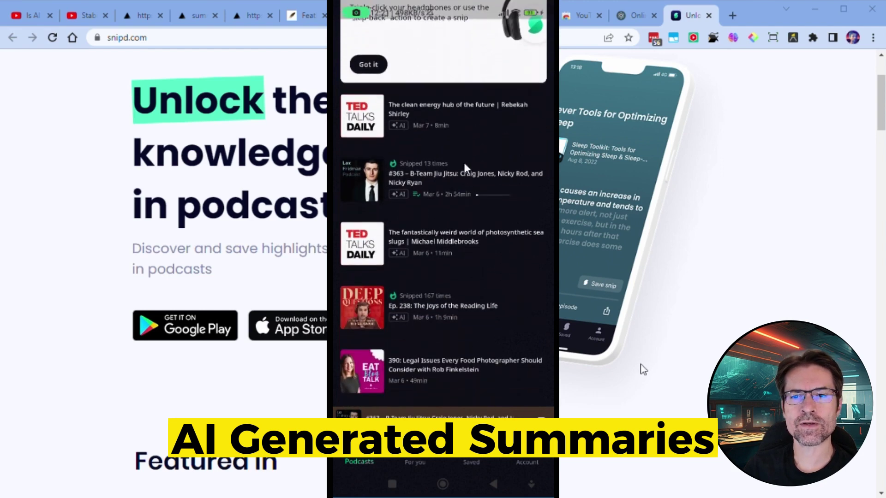
pyautogui.click(455, 173)
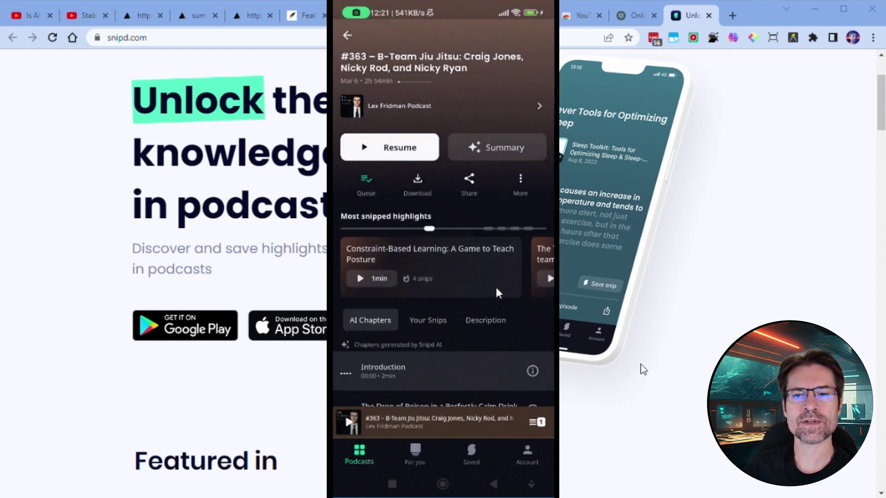
# View the episode's AI summary, then open the Introduction chapter's details from AI Chapters
pyautogui.click(502, 150)
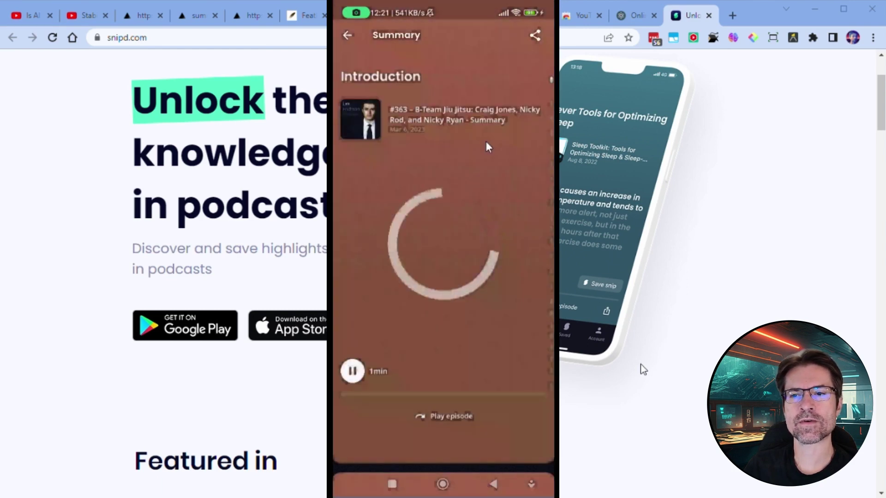
pyautogui.click(348, 36)
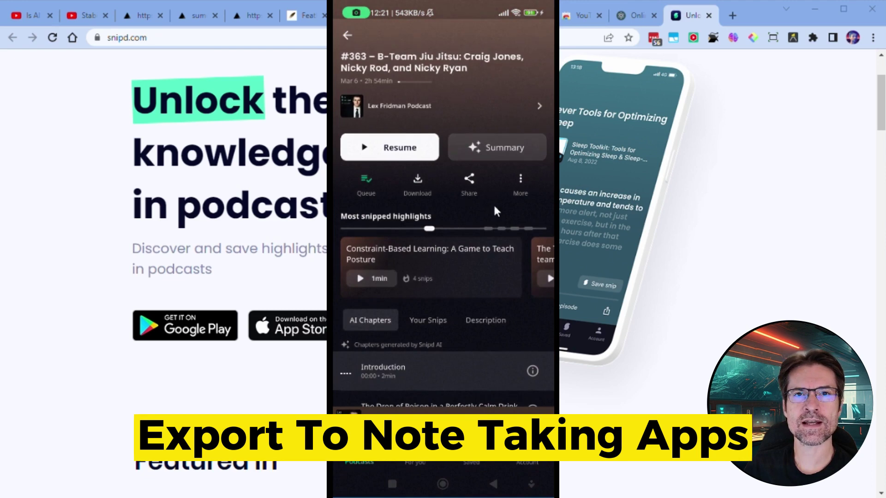
pyautogui.moveTo(497, 212); pyautogui.dragTo(498, 122)
pyautogui.click(532, 234)
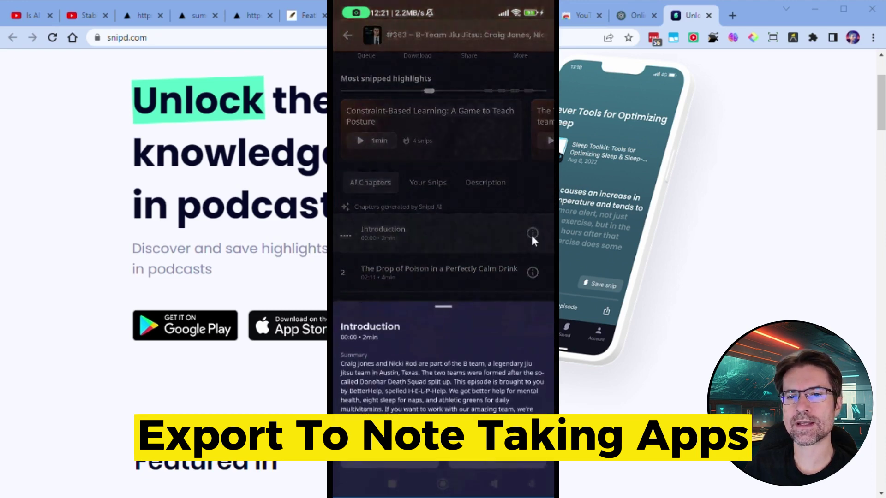
# Save the Introduction chapter as a snip, check its share options, and close the Saved dialog
pyautogui.click(406, 454)
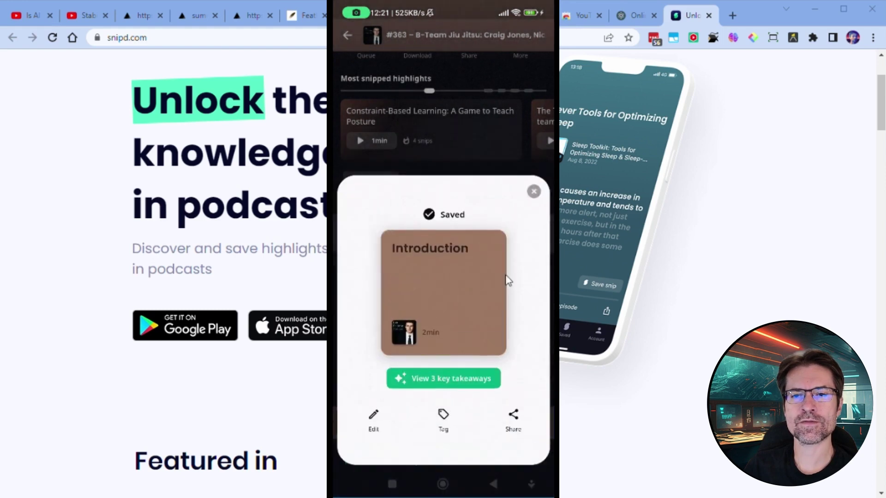
pyautogui.click(515, 424)
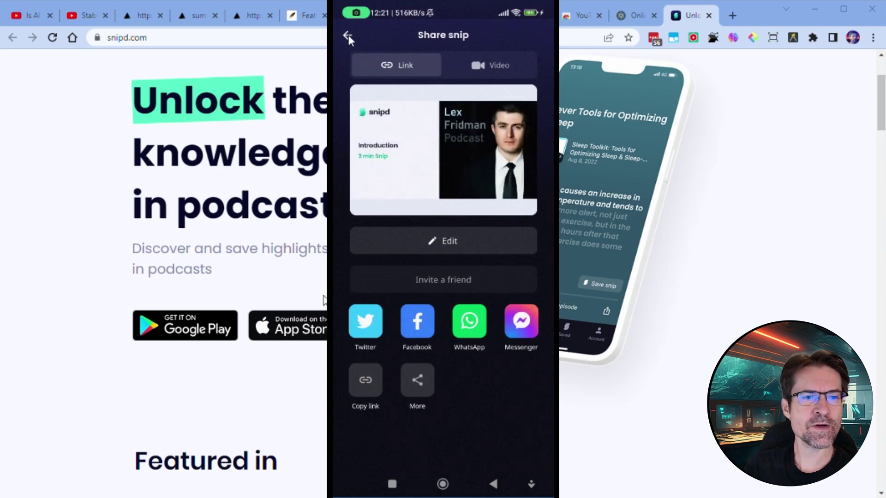
pyautogui.scroll(-8, 734, 326)
pyautogui.scroll(-6, 743, 326)
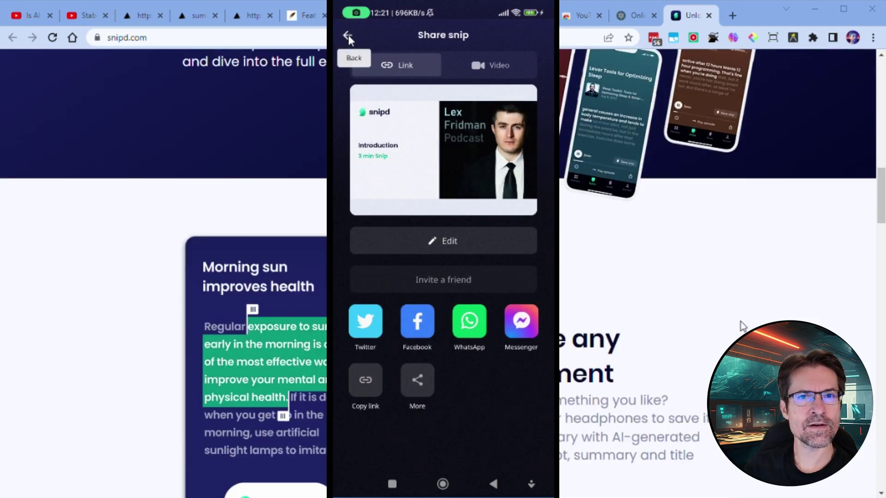
pyautogui.click(348, 35)
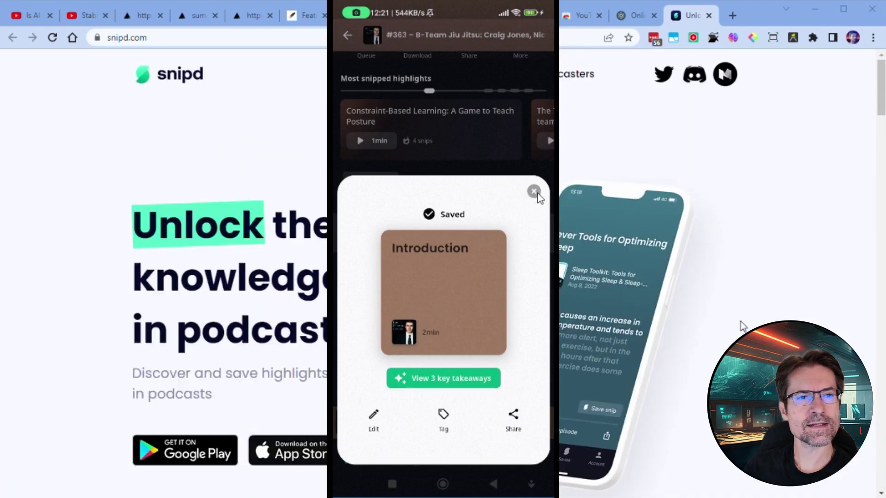
pyautogui.click(534, 191)
pyautogui.scroll(-10, 742, 327)
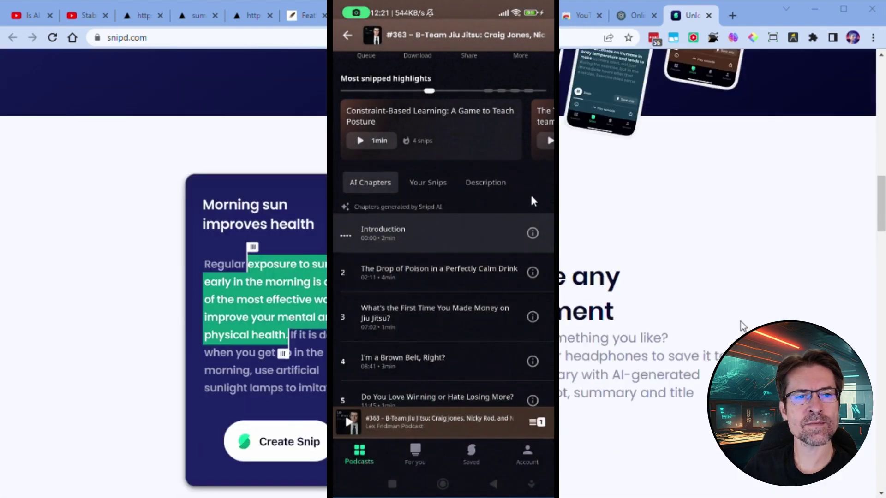